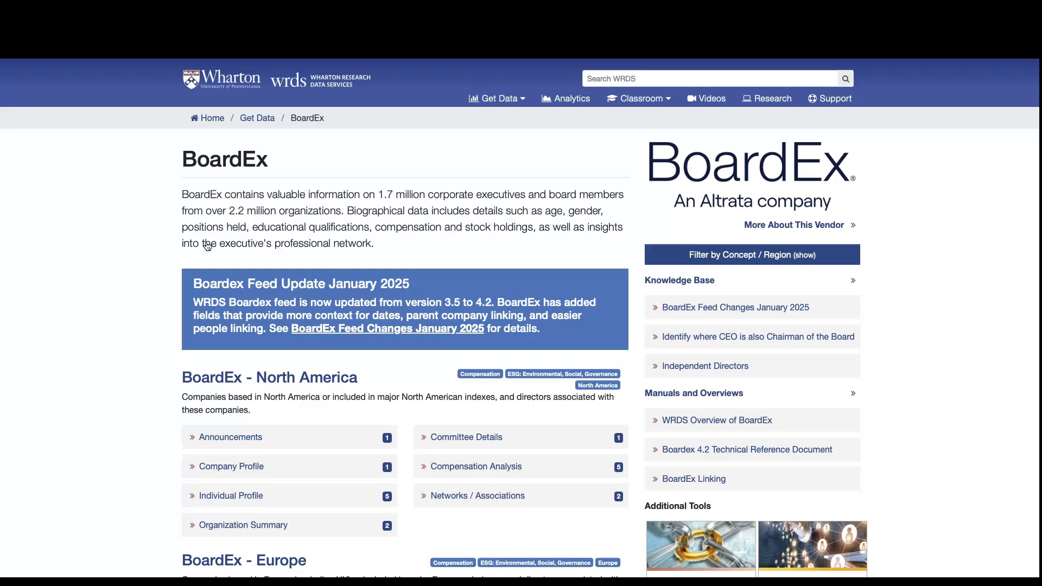
Go to the WRDS home page and open the BoardEx dataset from the subscriptions list.
left_click(212, 120)
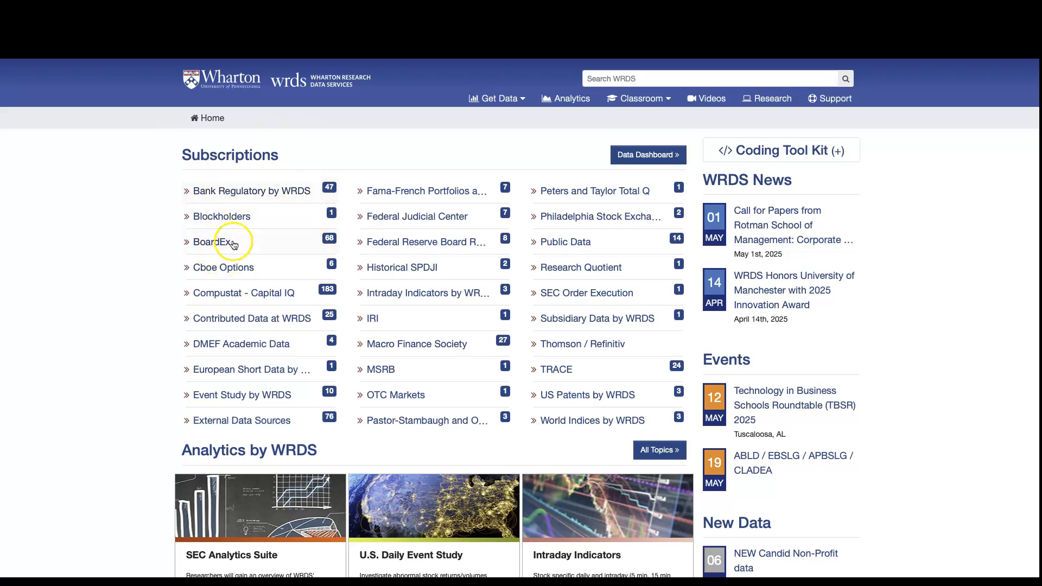
mouse_move(220, 248)
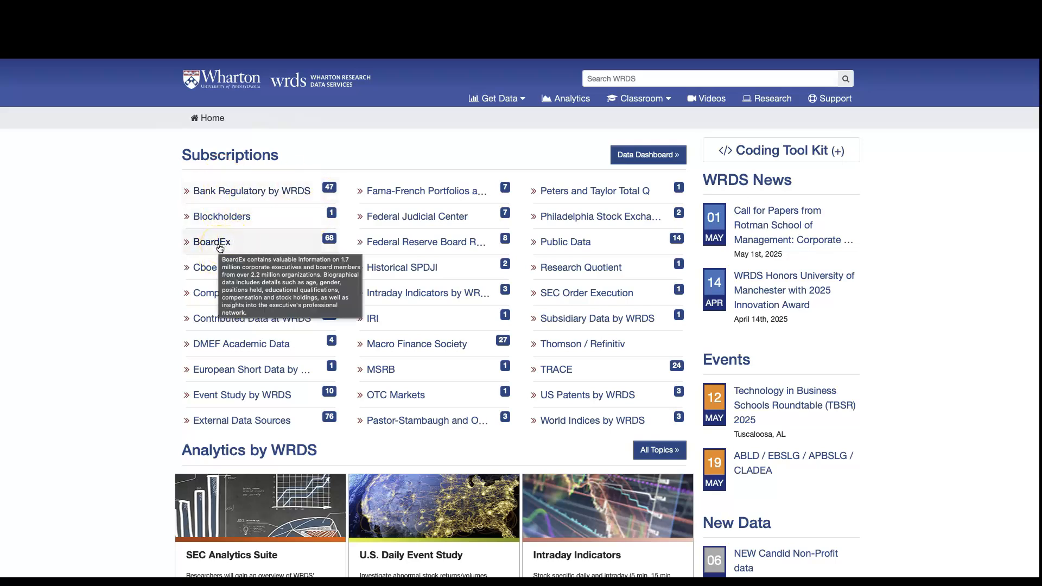
left_click(220, 248)
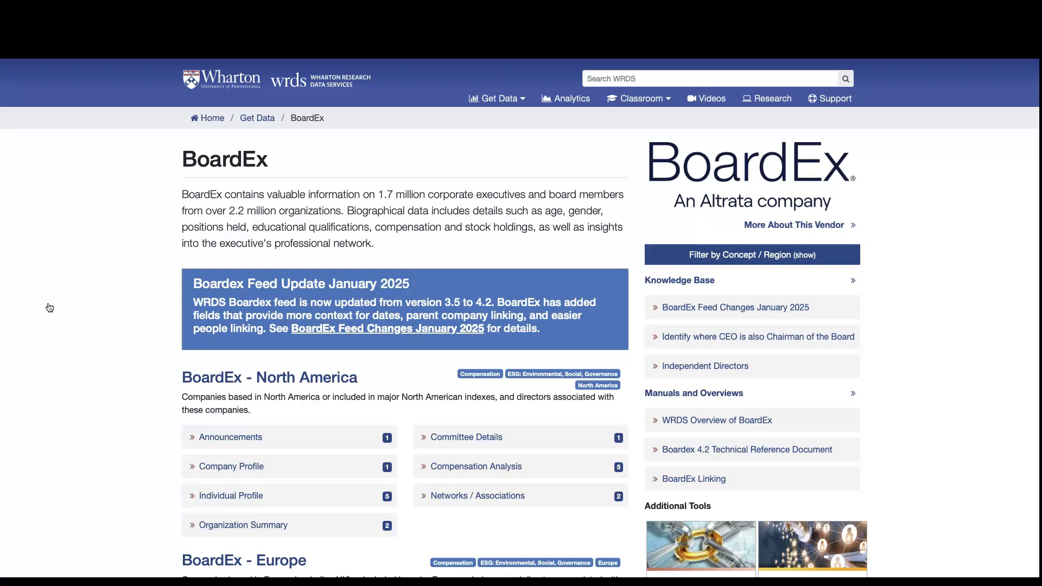
Review the BoardEx data categories offered for North America, Europe, United Kingdom and Rest of World.
scroll(54, 342, "down", 1)
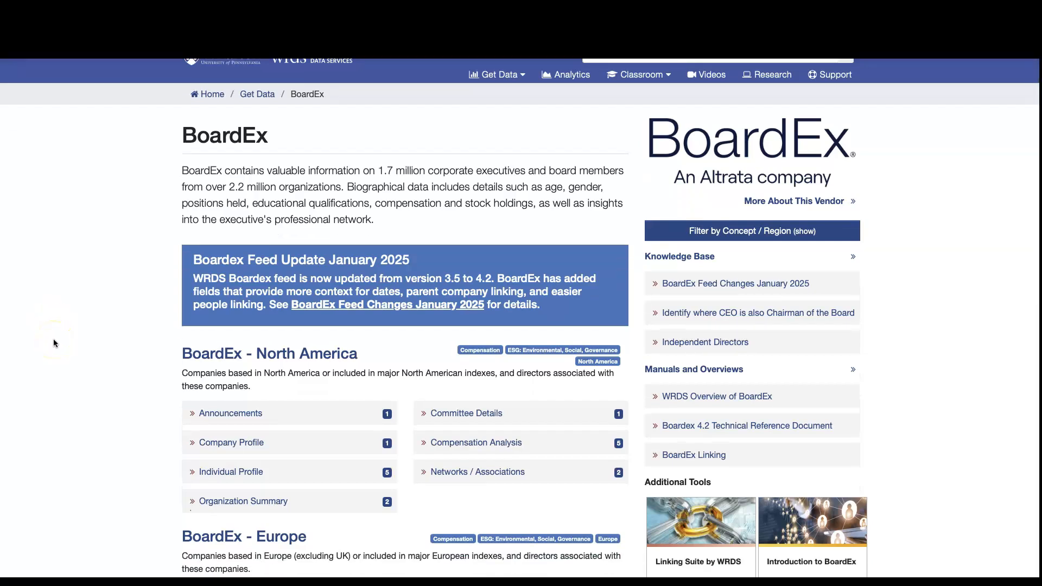
scroll(102, 301, "down", 4)
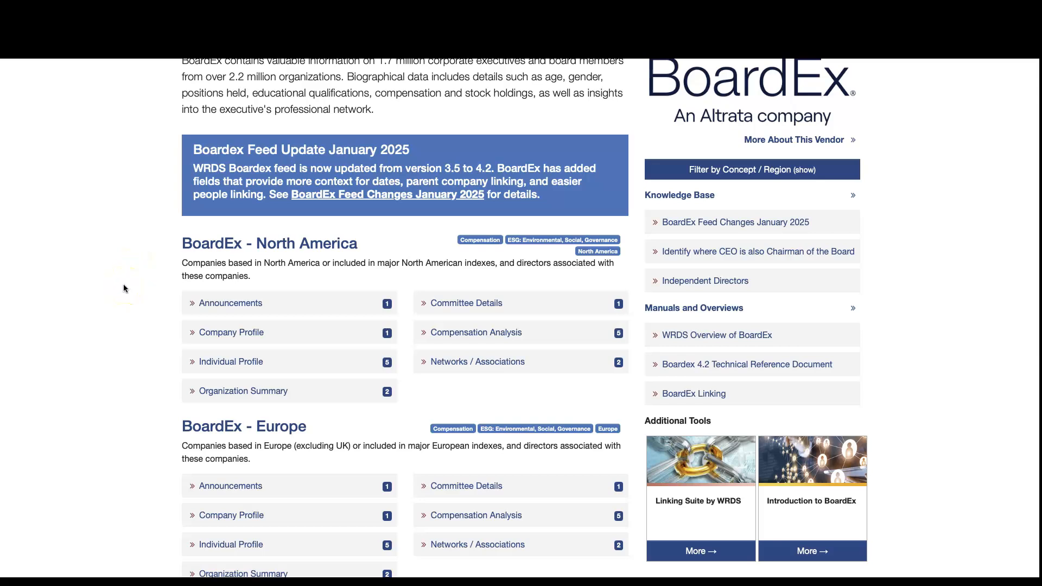
scroll(145, 295, "down", 5)
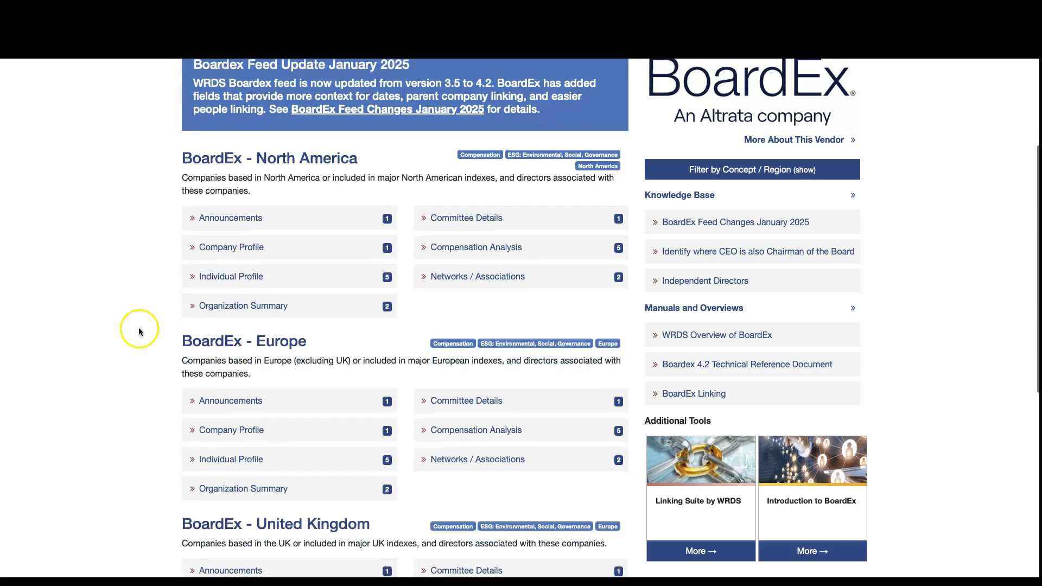
scroll(133, 396, "down", 3)
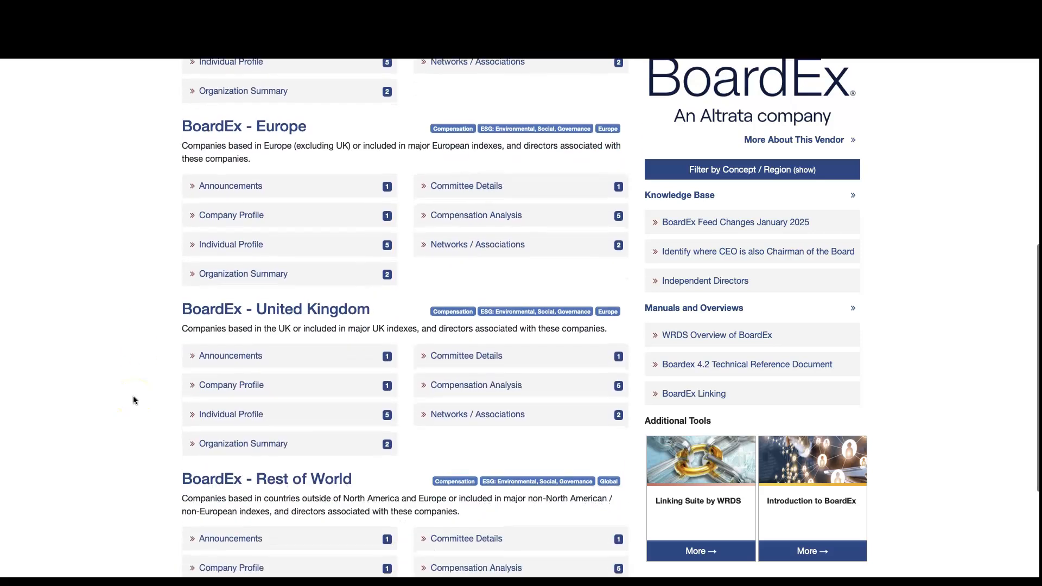
scroll(134, 400, "down", 2)
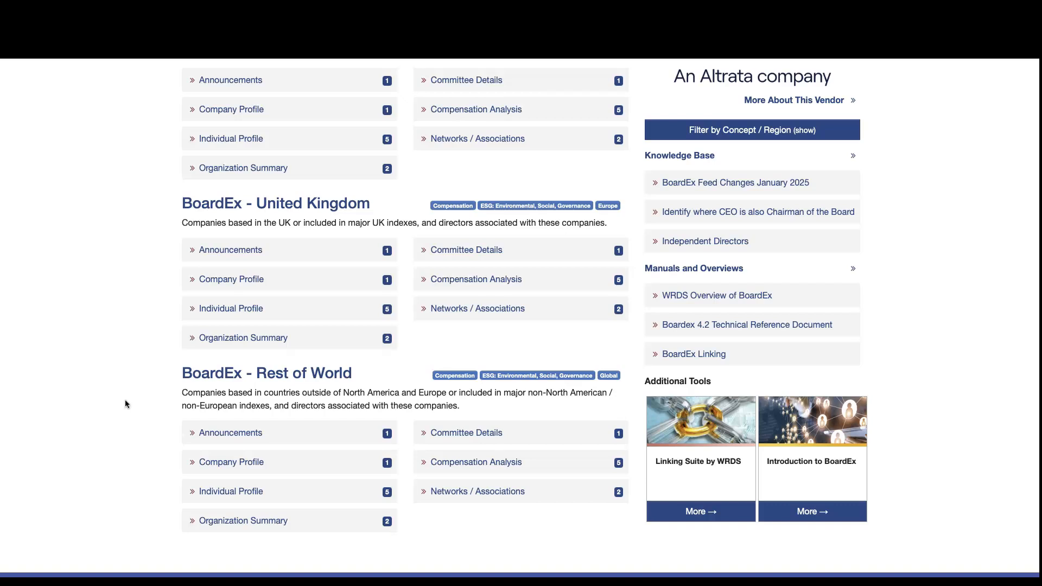
scroll(125, 404, "up", 5)
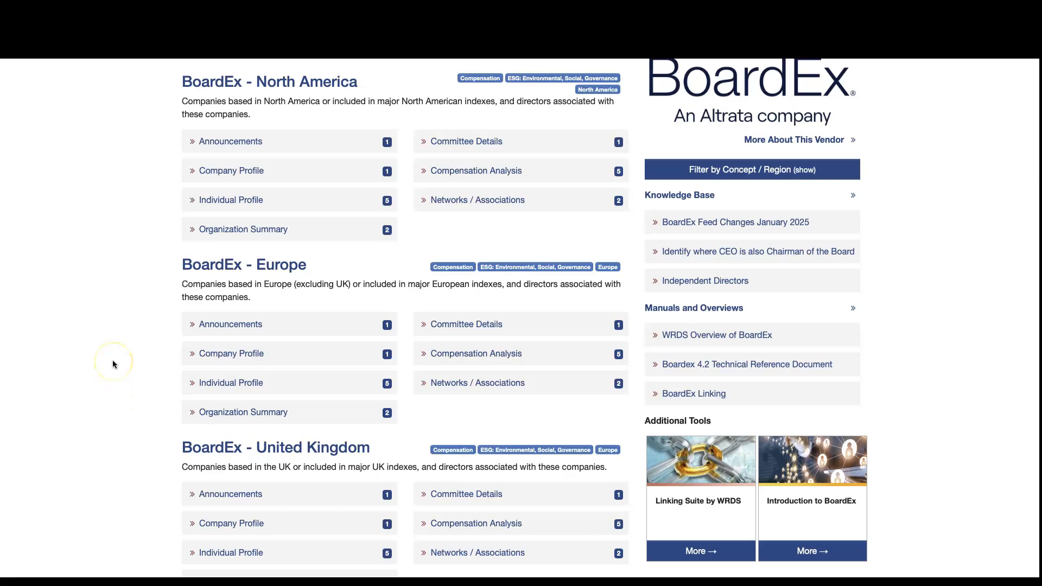
scroll(113, 363, "up", 4)
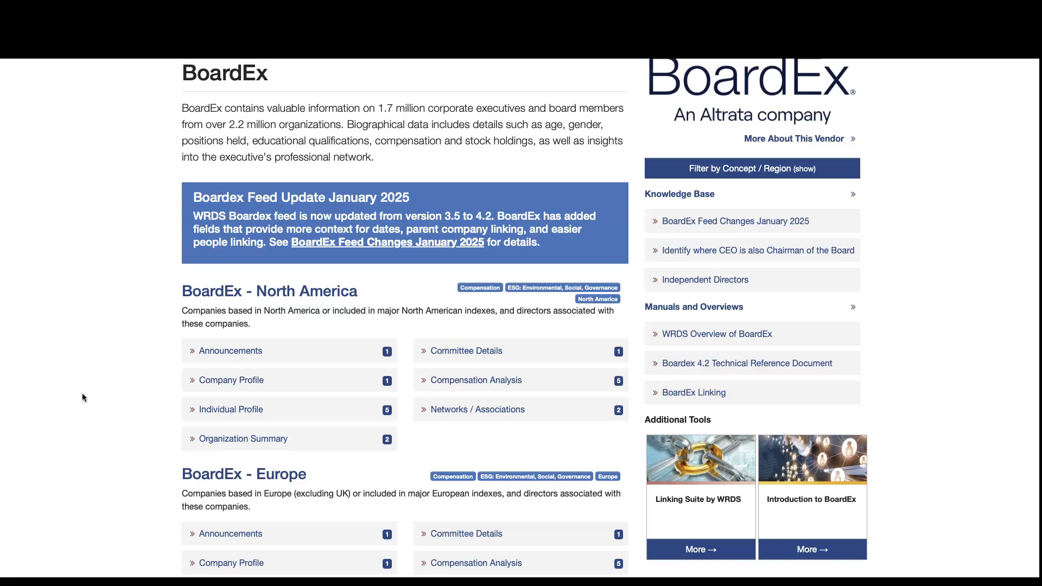
left_click(133, 387)
scroll(120, 350, "up", 3)
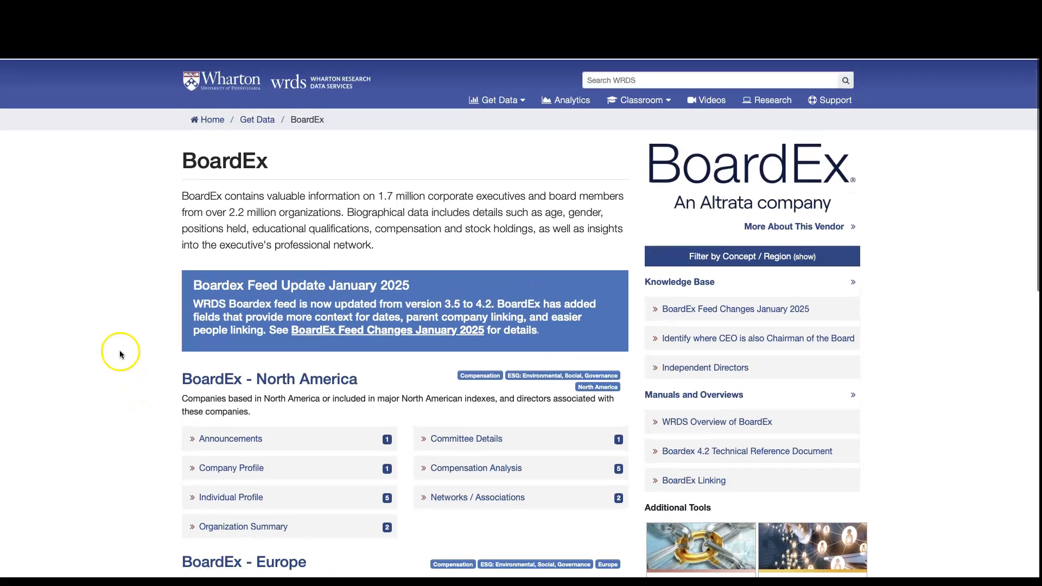
scroll(118, 440, "down", 1)
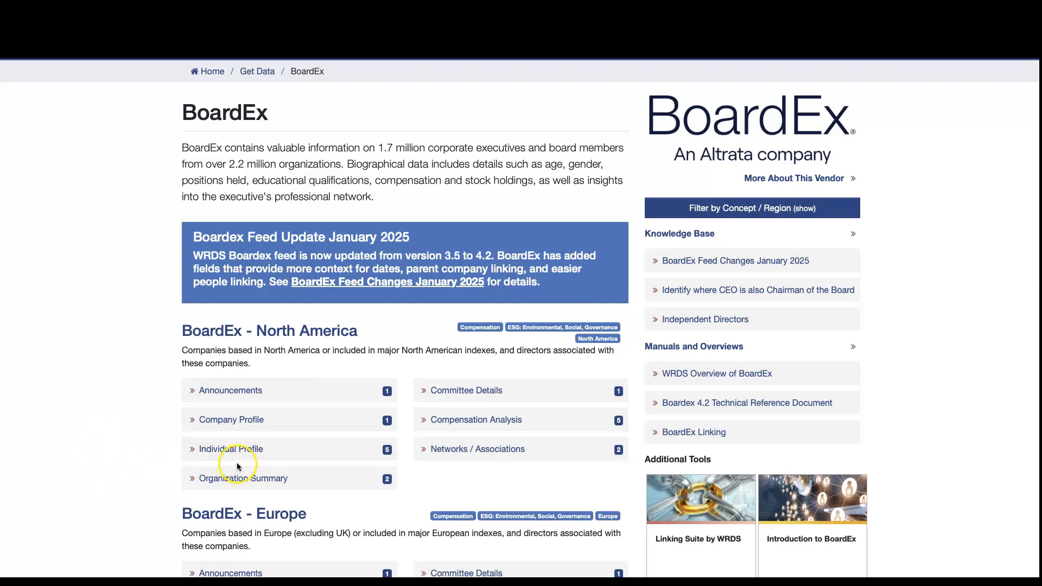
Open the Individual Profile Education query form under the BoardEx - North America individual profiles.
left_click(266, 456)
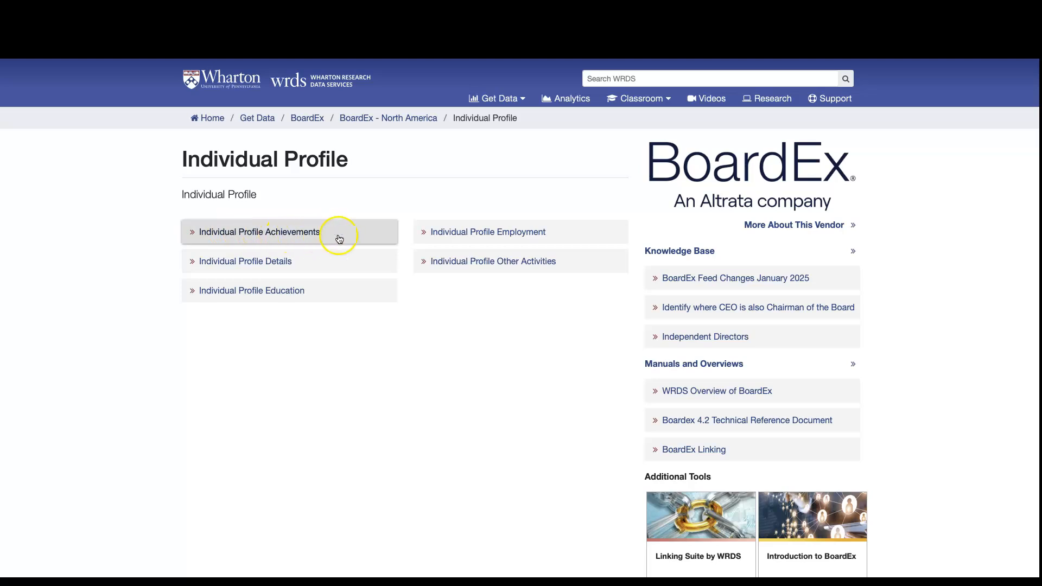
mouse_move(541, 243)
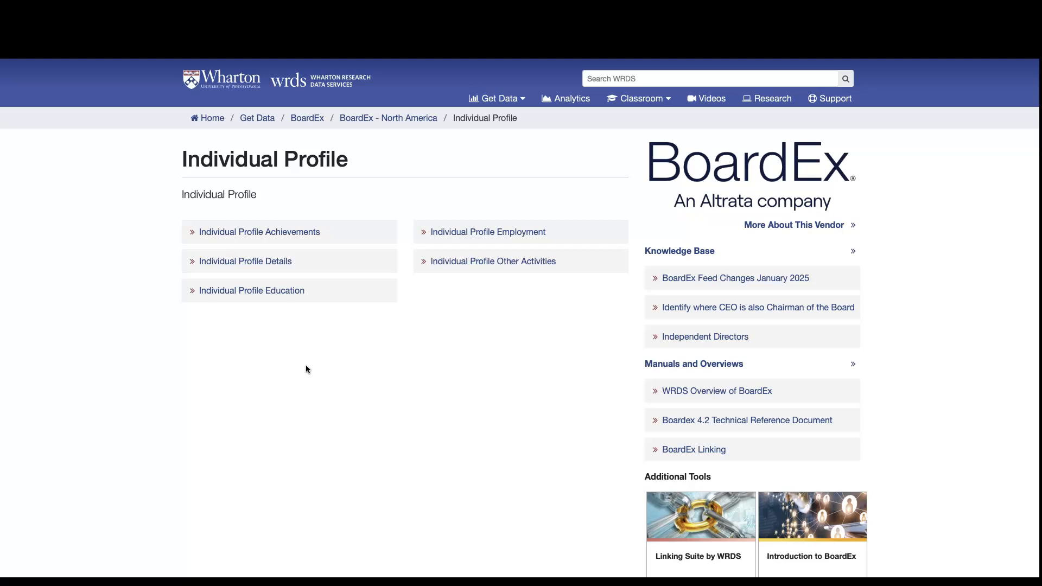
left_click(307, 290)
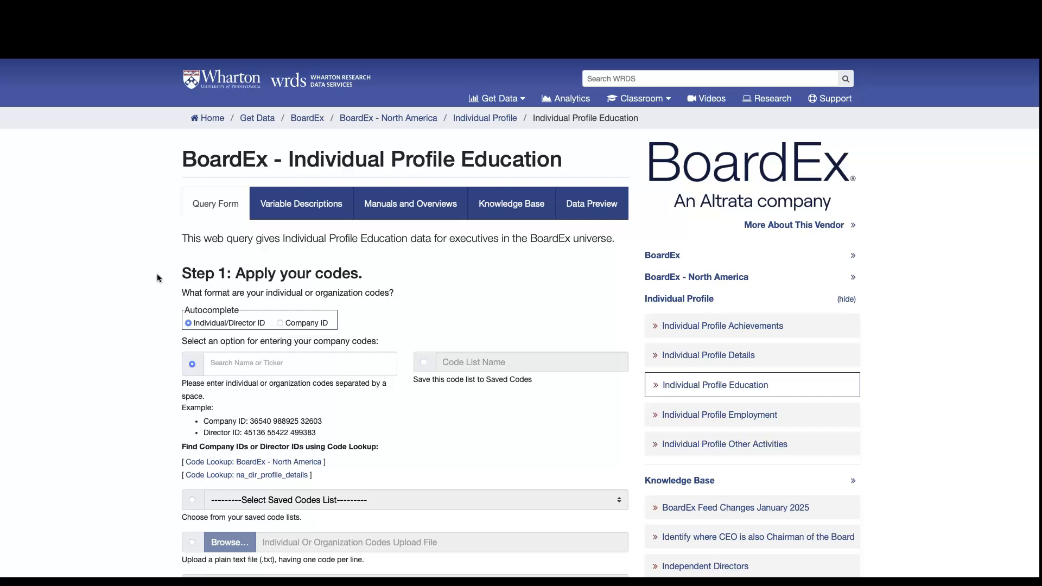
Try searching for Tesla with the code autocomplete set to Individual/Director ID.
left_click(130, 295)
left_click(189, 274)
left_click(303, 364)
type("Tesla")
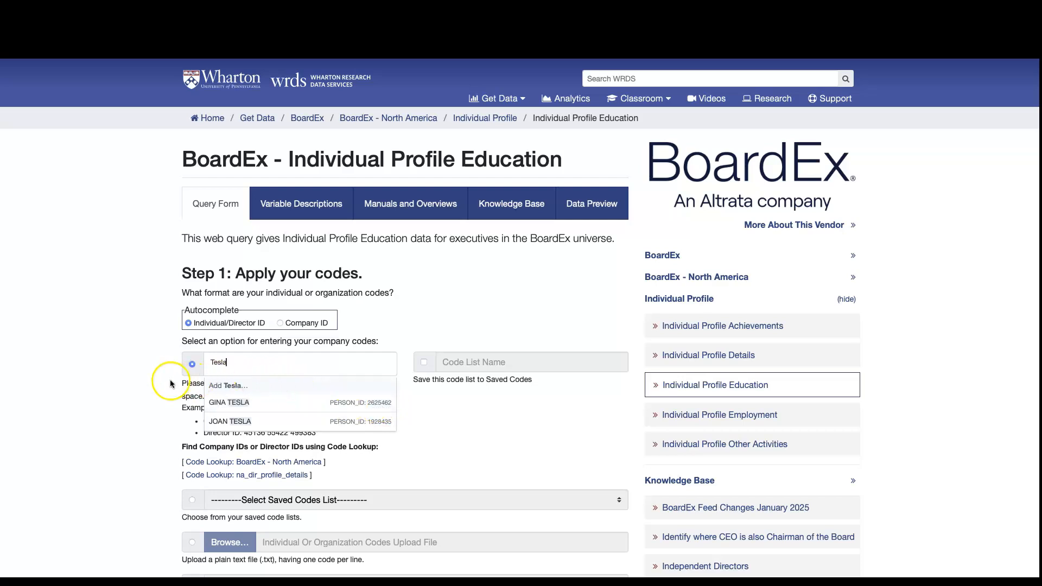
left_click(179, 325)
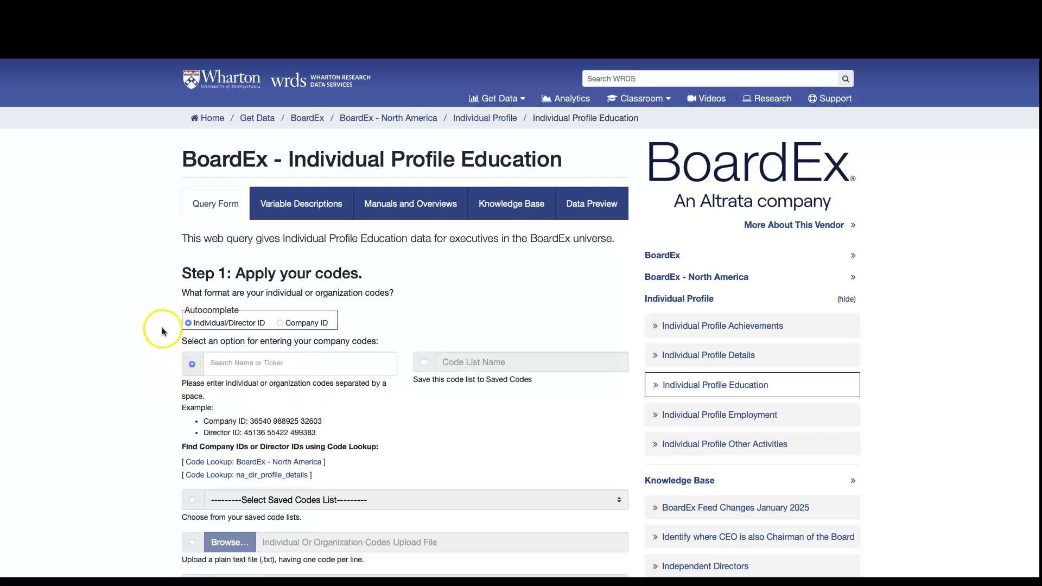
Switch the autocomplete to Company ID, search for Tesla and add TESLA USA INC as a company code.
left_click(280, 324)
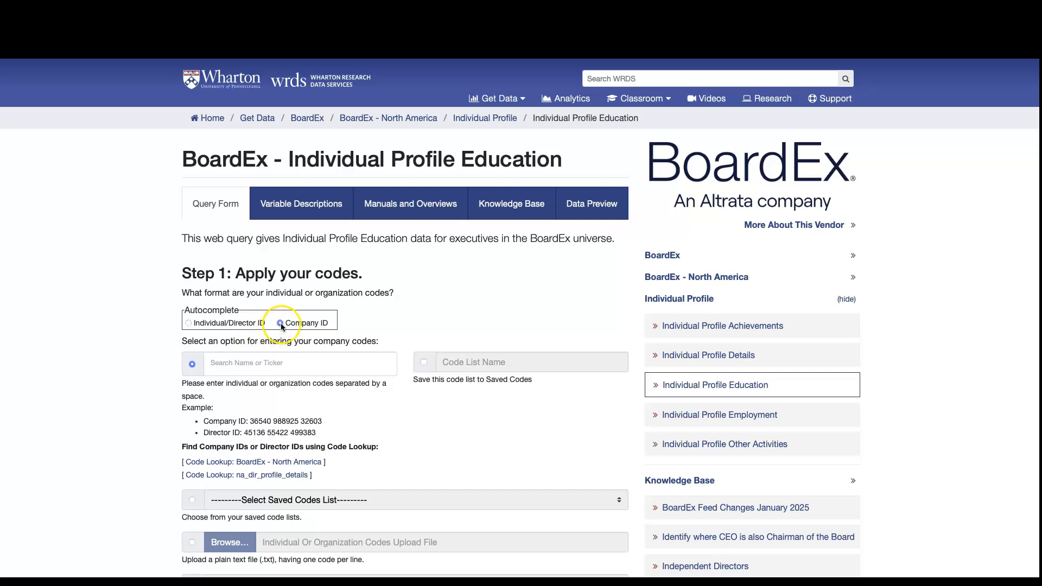
left_click(239, 365)
type("Tesla")
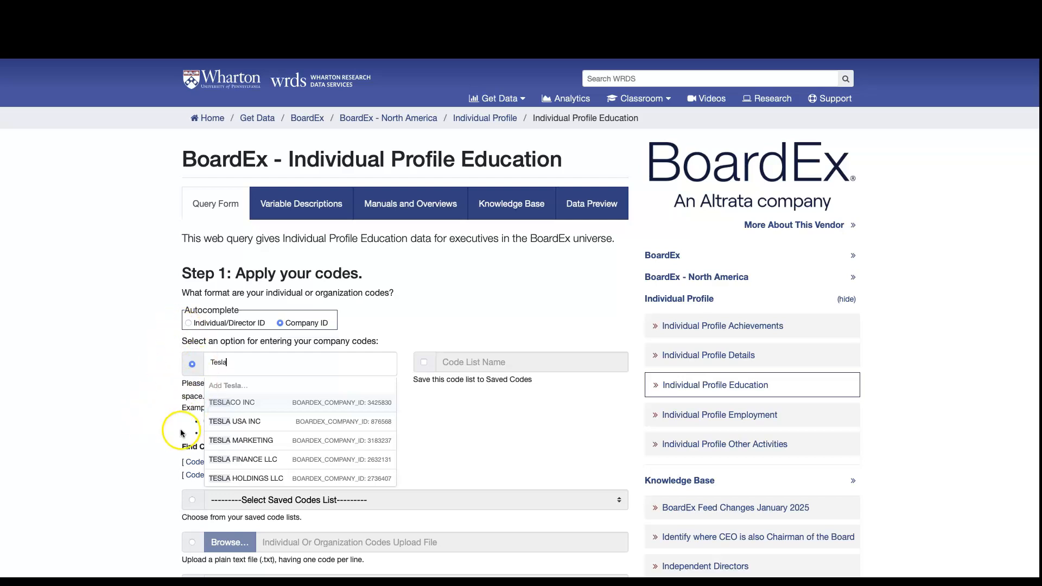
left_click(244, 423)
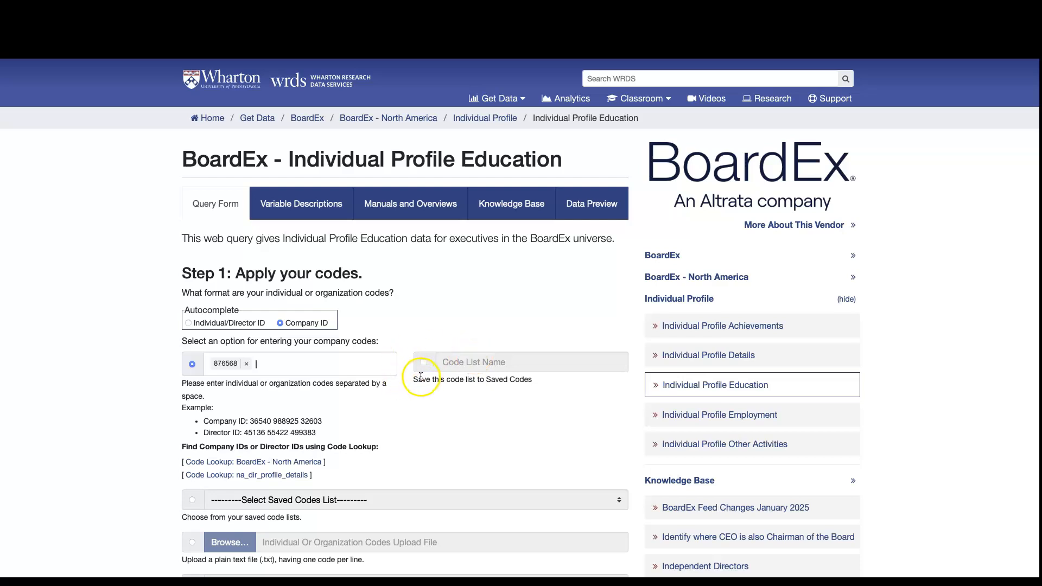
Enable saving the code list to Saved Codes, then disable it again without naming the list.
left_click_drag(420, 378, 536, 381)
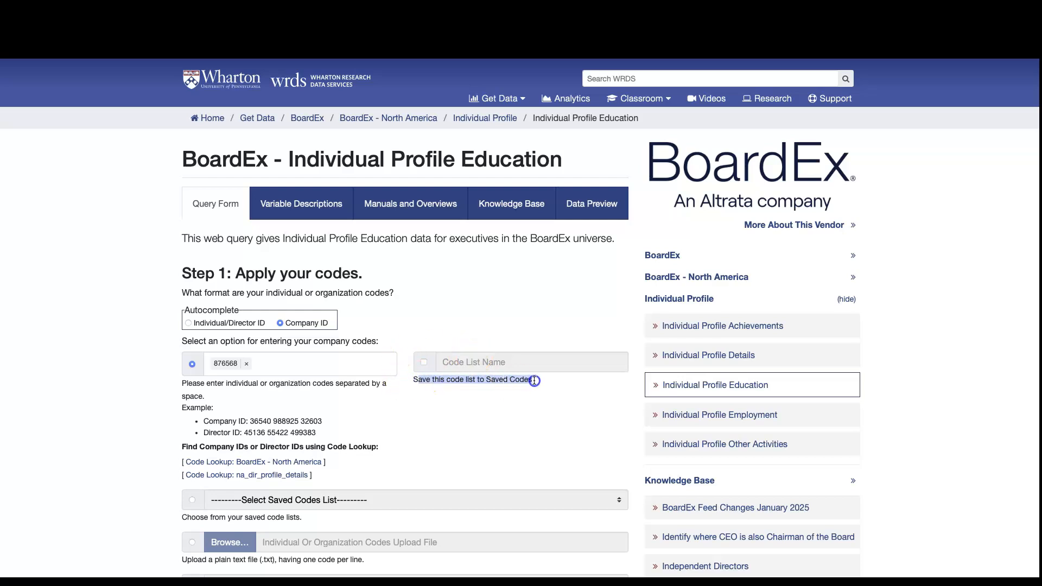
left_click(445, 389)
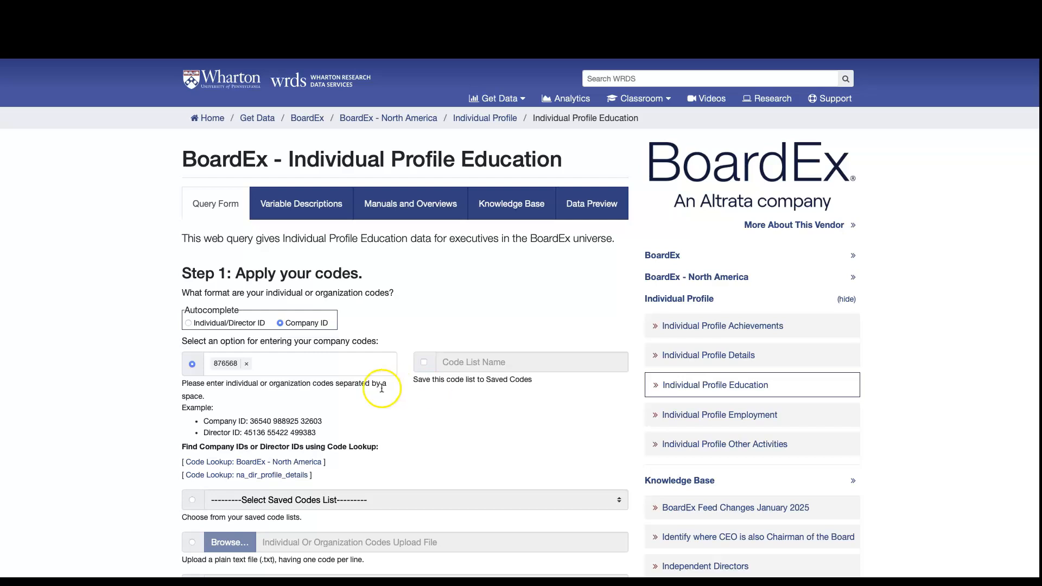
left_click(424, 362)
left_click(500, 371)
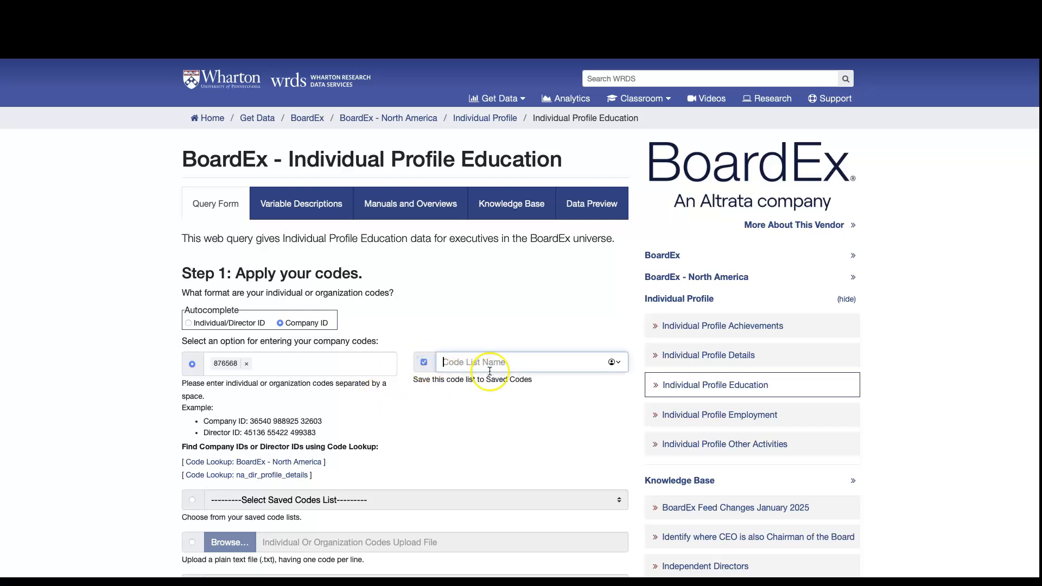
left_click(424, 362)
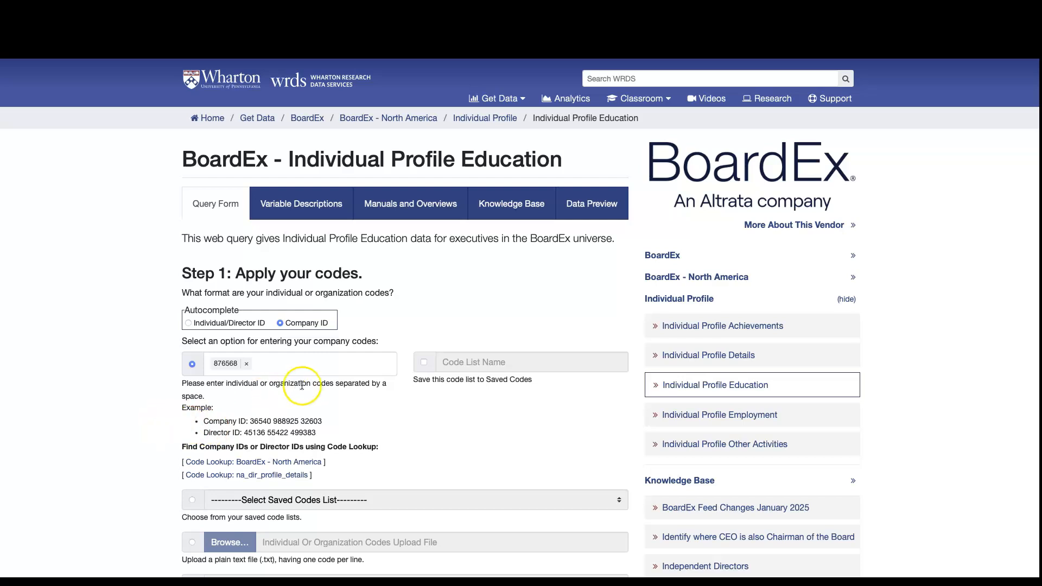
Search for ford and add FORD AV LLC as a second company code.
scroll(140, 443, "down", 1)
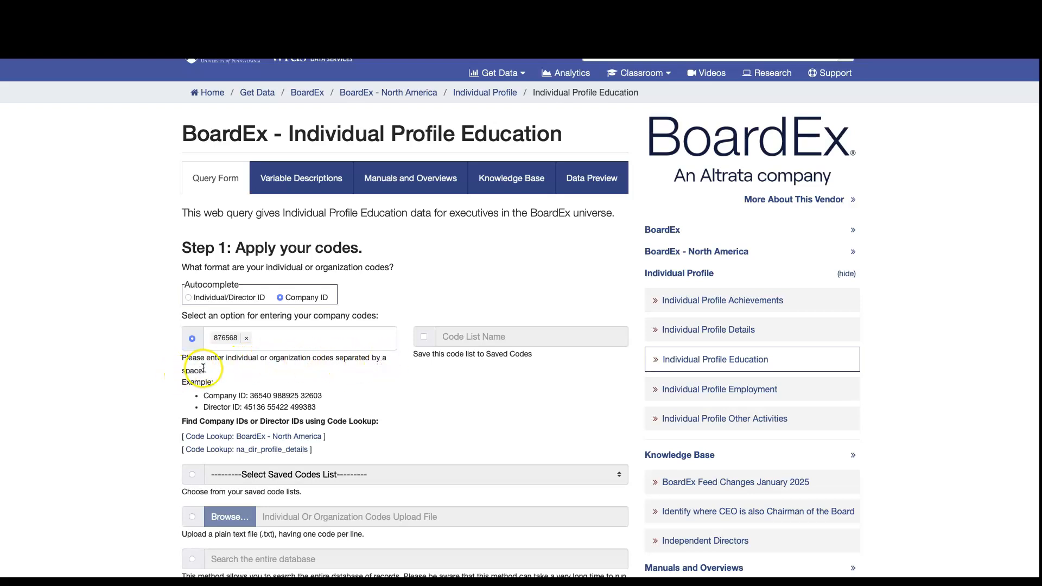
left_click(267, 339)
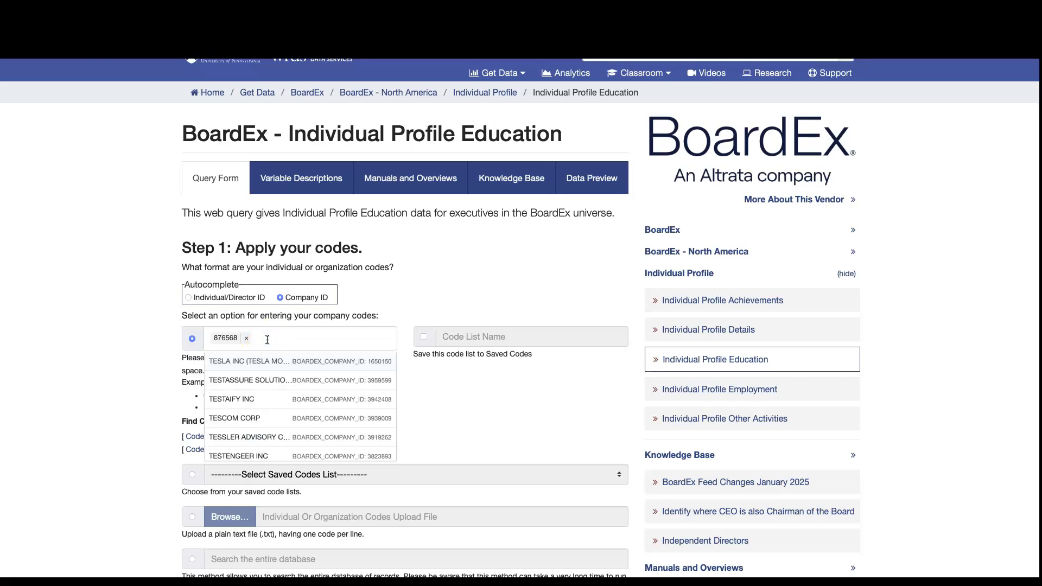
type("ford")
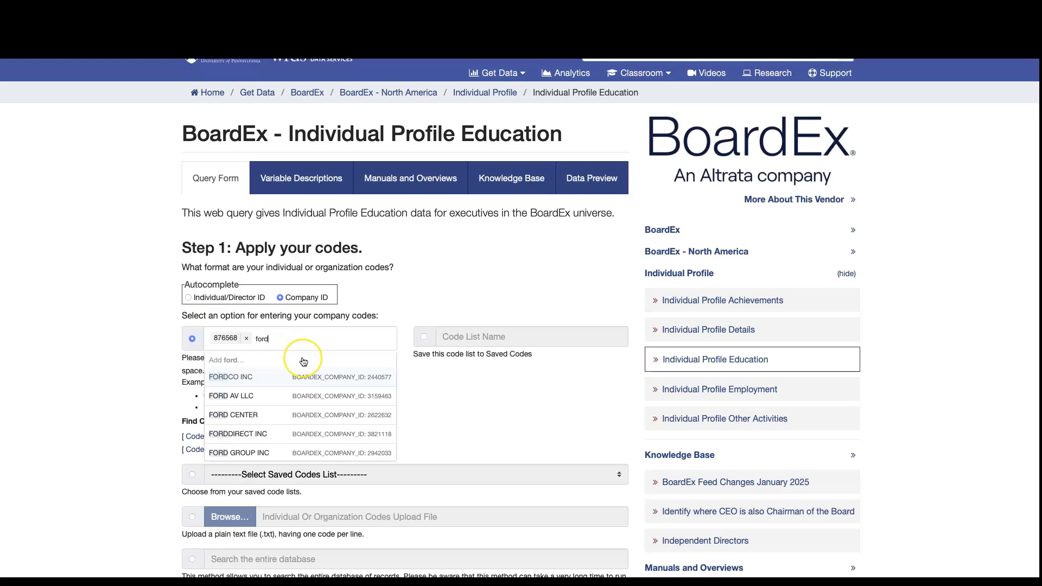
left_click(297, 340)
left_click(312, 395)
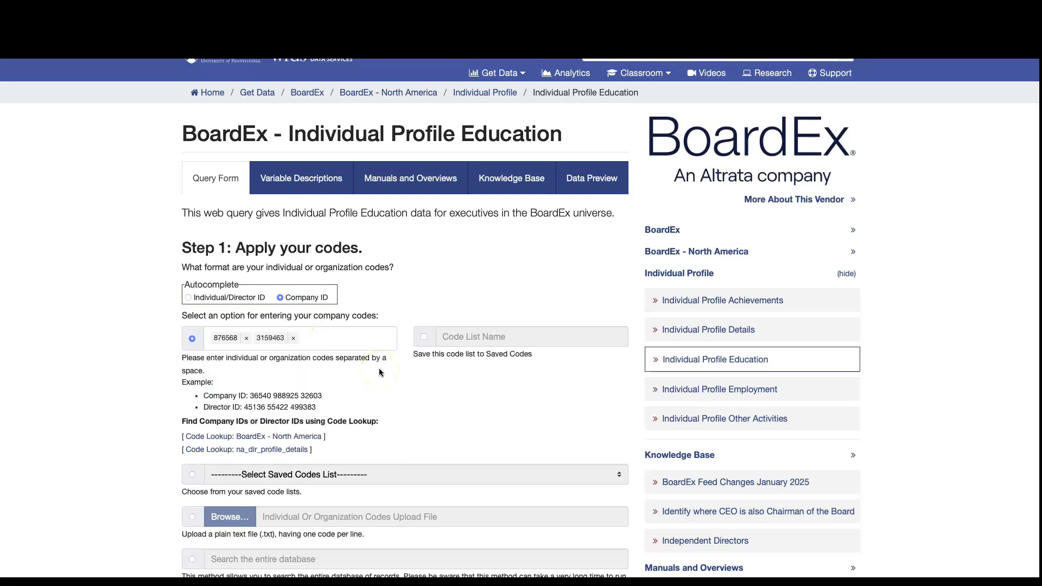
Replace the existing company codes with the entries APPLE and TESLA.
left_click(293, 337)
type("apple te")
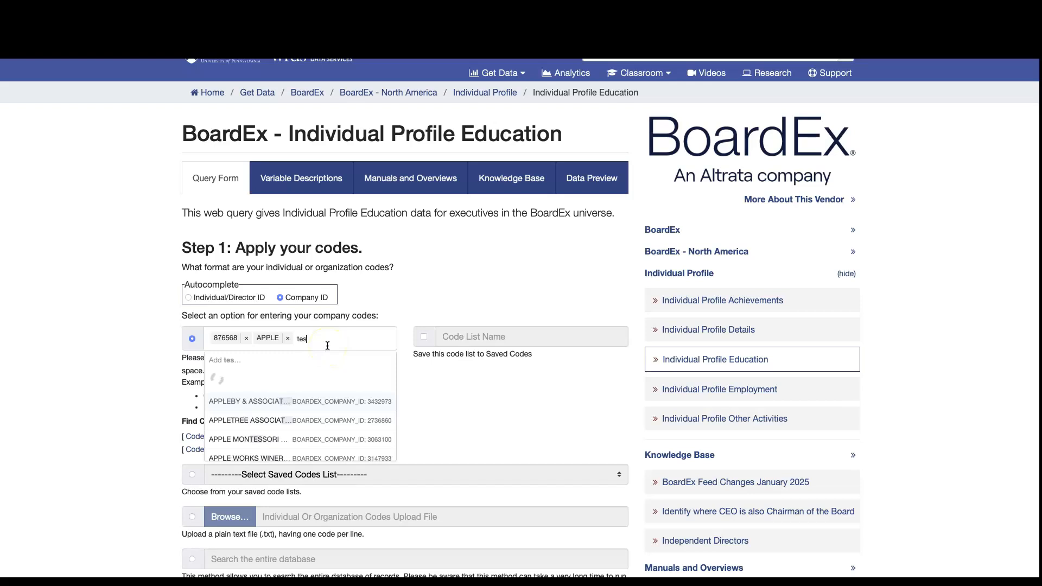
type("sla")
left_click(240, 361)
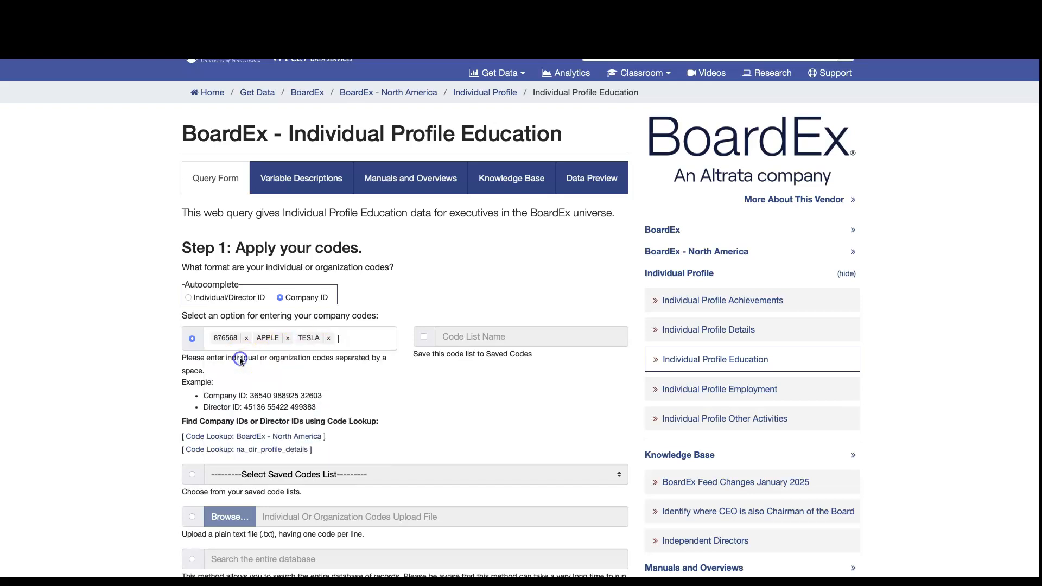
left_click(245, 338)
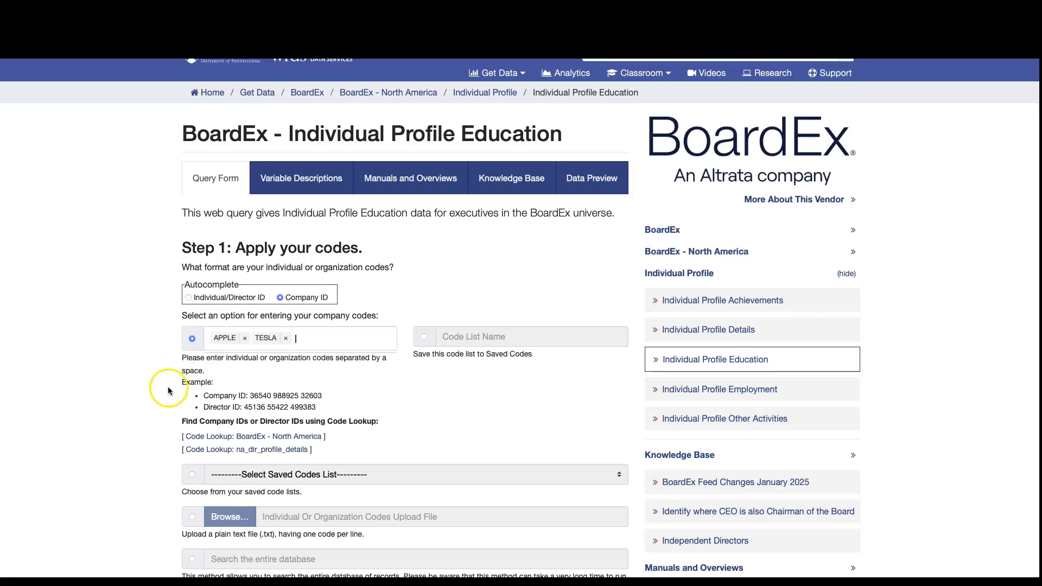
Set the query to search the entire database instead of the entered company codes.
scroll(168, 386, "down", 3)
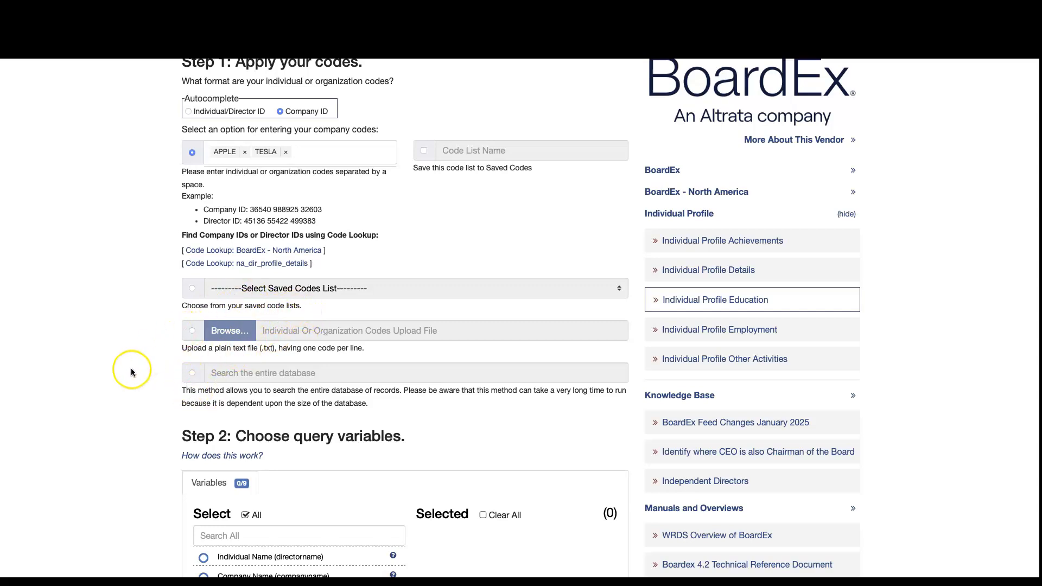
scroll(132, 373, "up", 1)
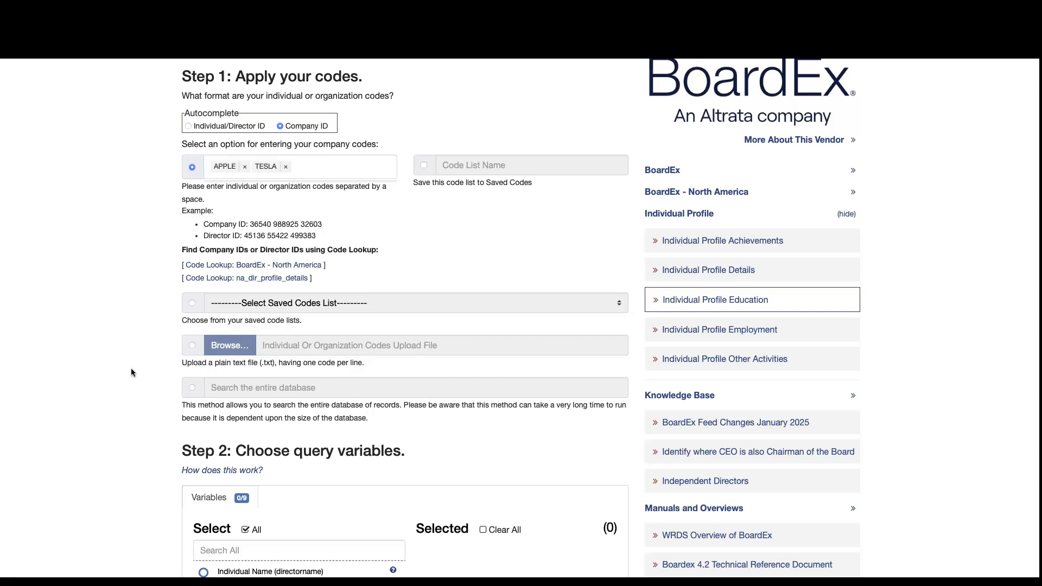
left_click(193, 387)
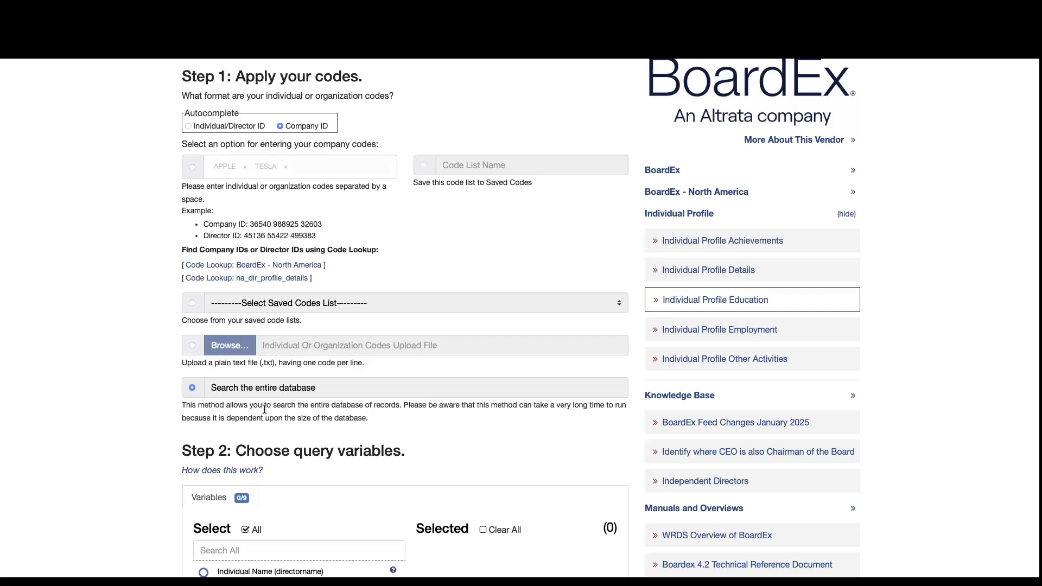
scroll(265, 410, "down", 3)
scroll(158, 362, "up", 3)
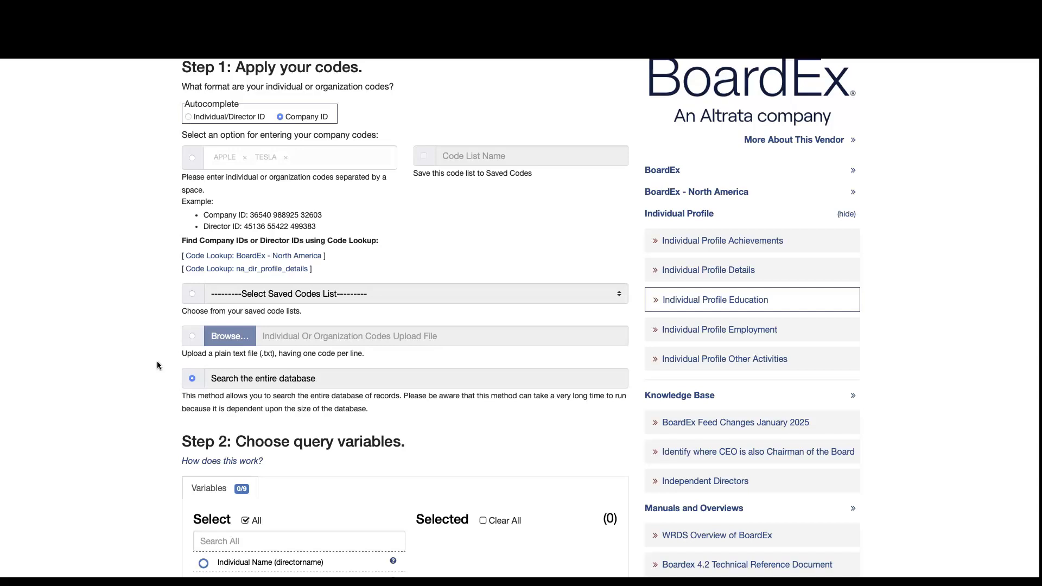
Switch the query from the entire database back to the entered company codes APPLE and TESLA.
left_click(192, 163)
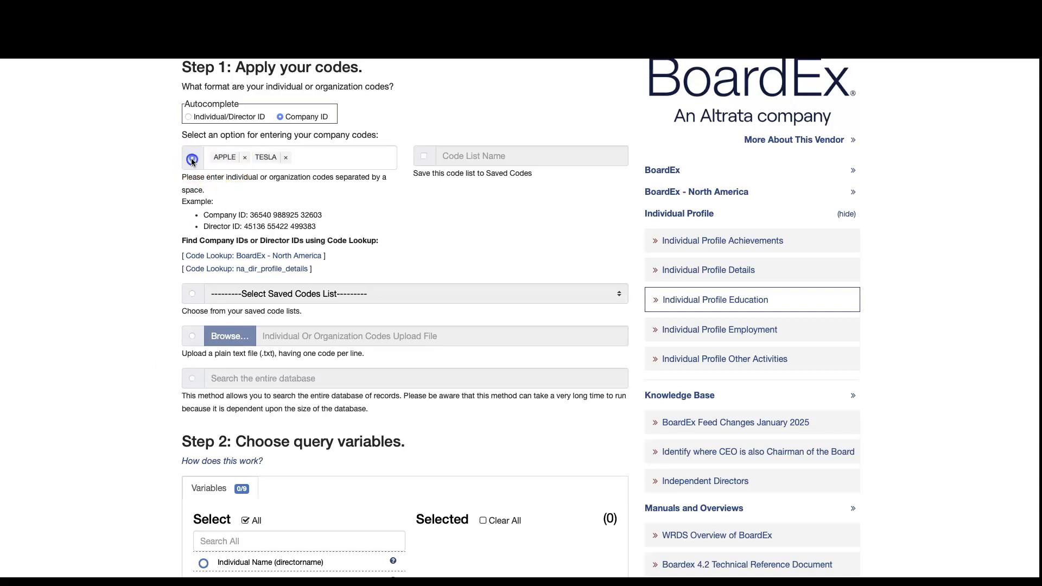
scroll(109, 314, "down", 1)
scroll(109, 314, "down", 5)
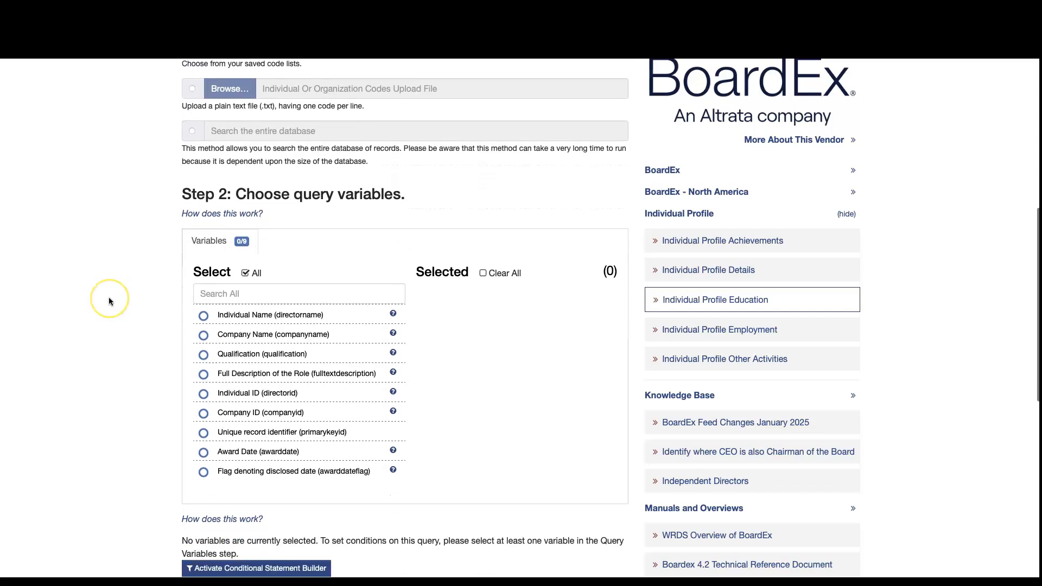
scroll(108, 297, "up", 9)
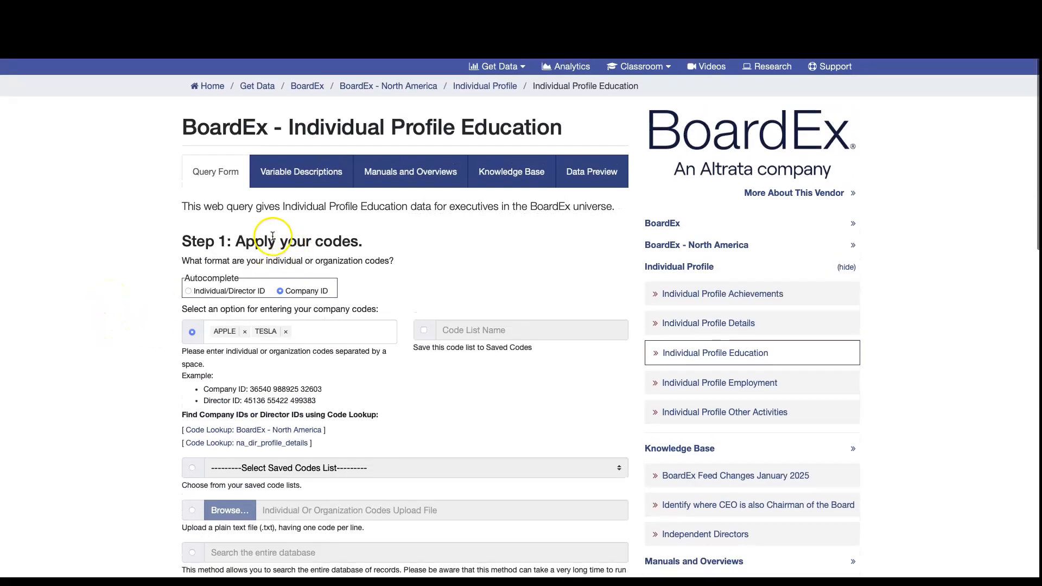
Select all available query variables for the Individual Profile Education output.
scroll(188, 262, "down", 5)
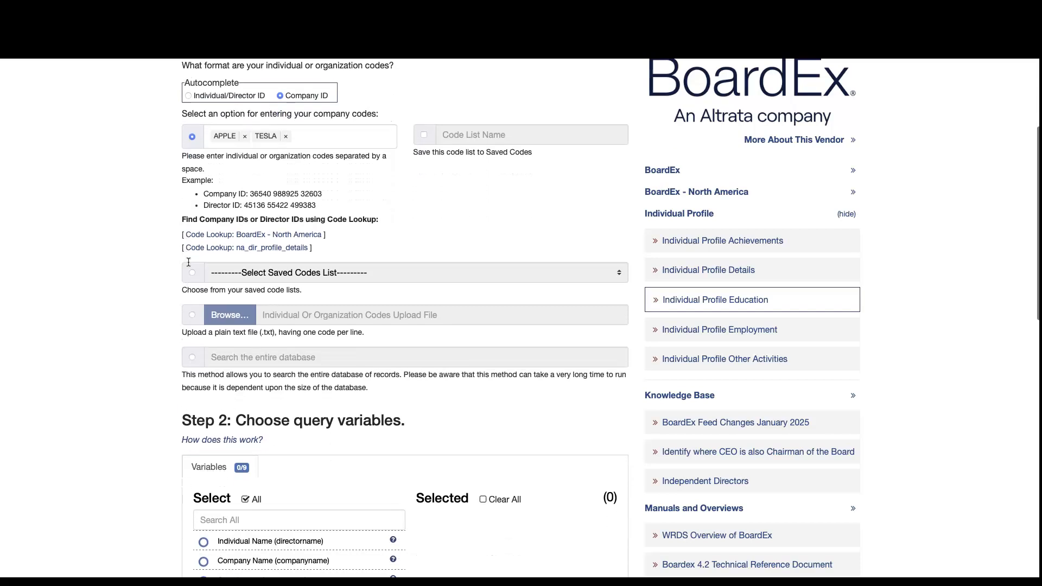
scroll(188, 262, "down", 1)
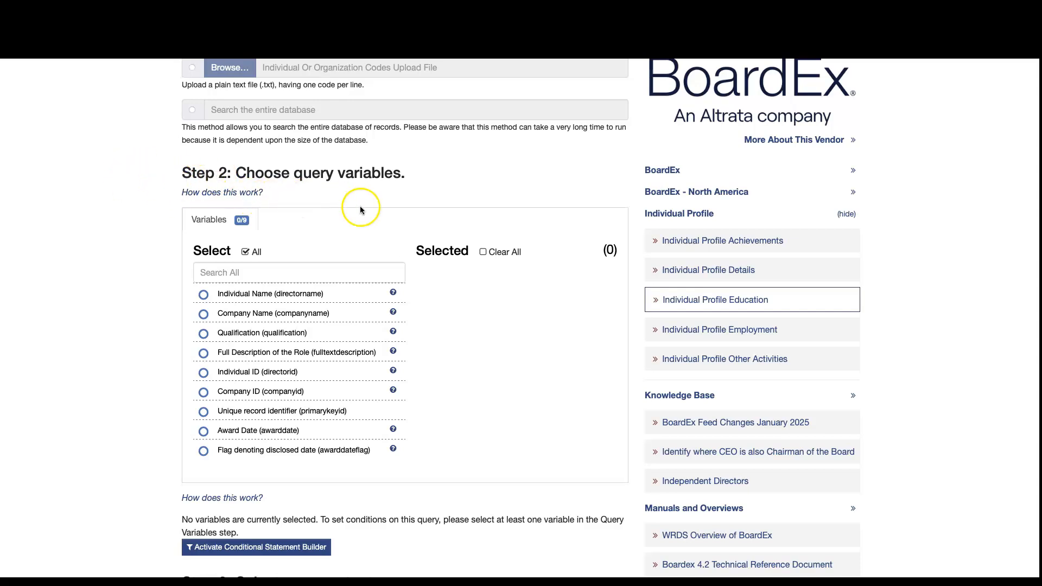
scroll(279, 375, "down", 1)
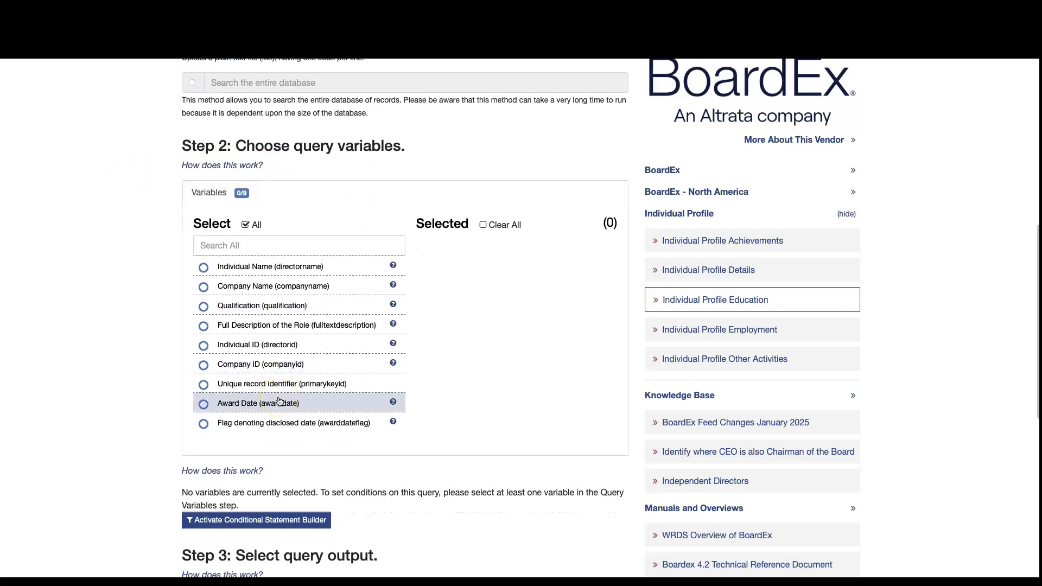
scroll(118, 302, "up", 10)
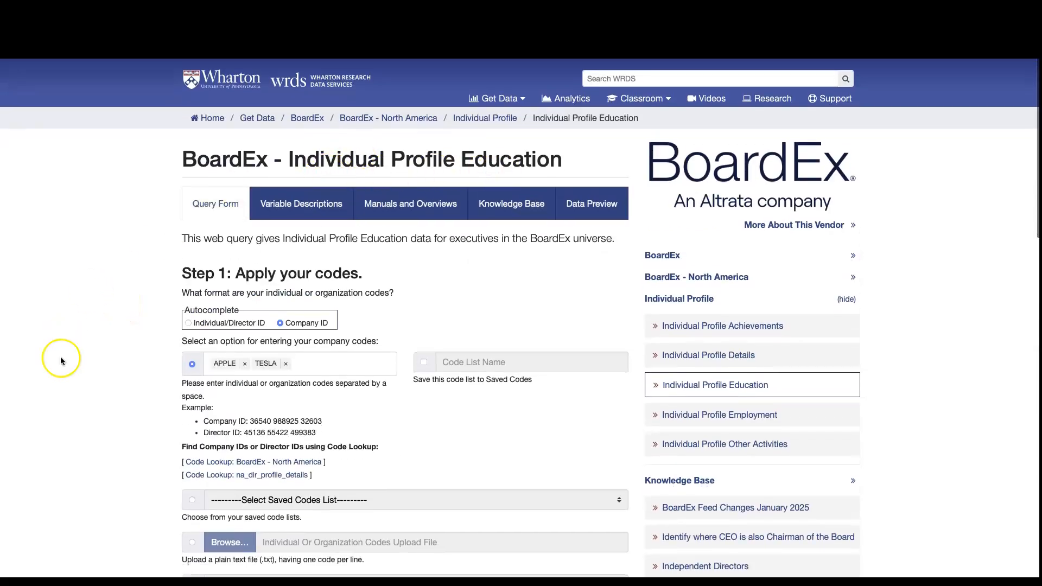
scroll(60, 357, "down", 8)
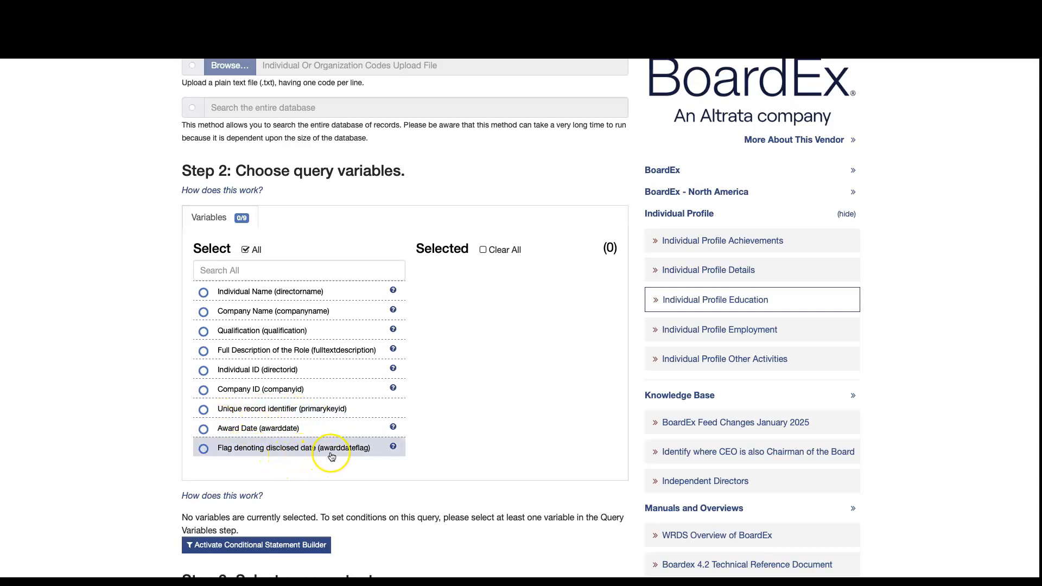
left_click(251, 249)
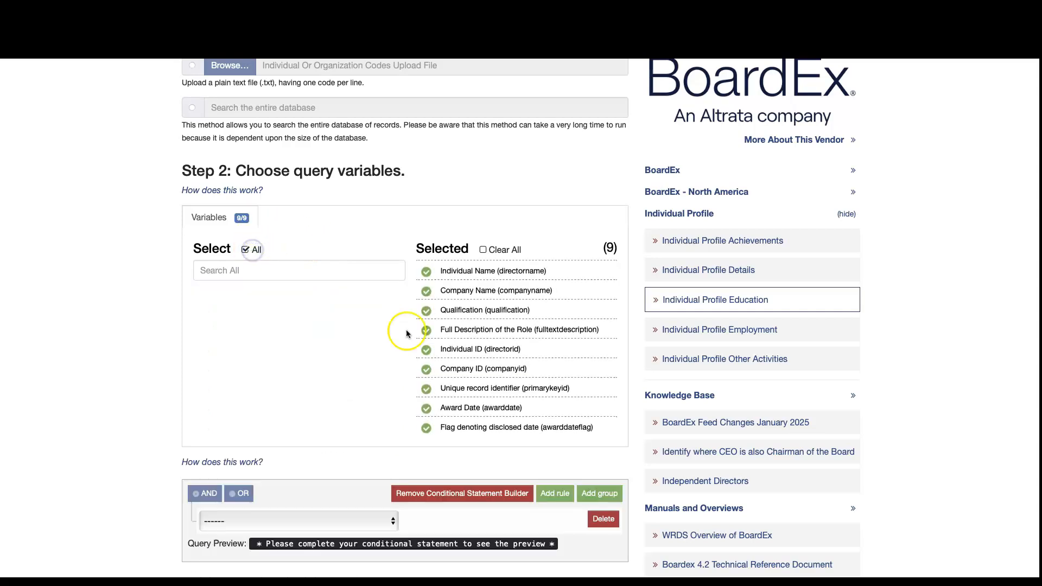
Look over the variables available for a condition, then remove the conditional statement builder without setting a rule.
scroll(290, 425, "down", 2)
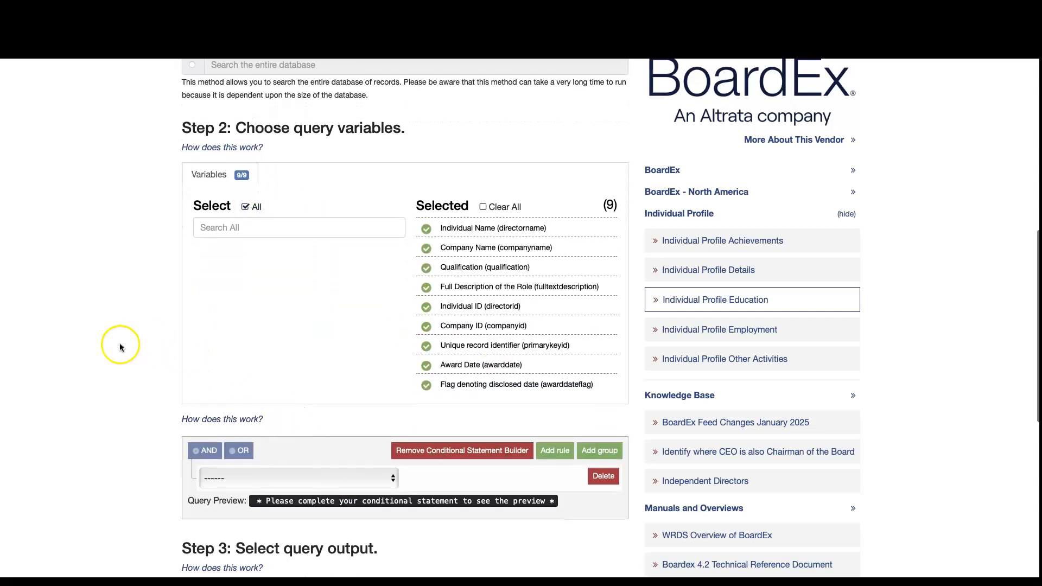
scroll(120, 343, "down", 2)
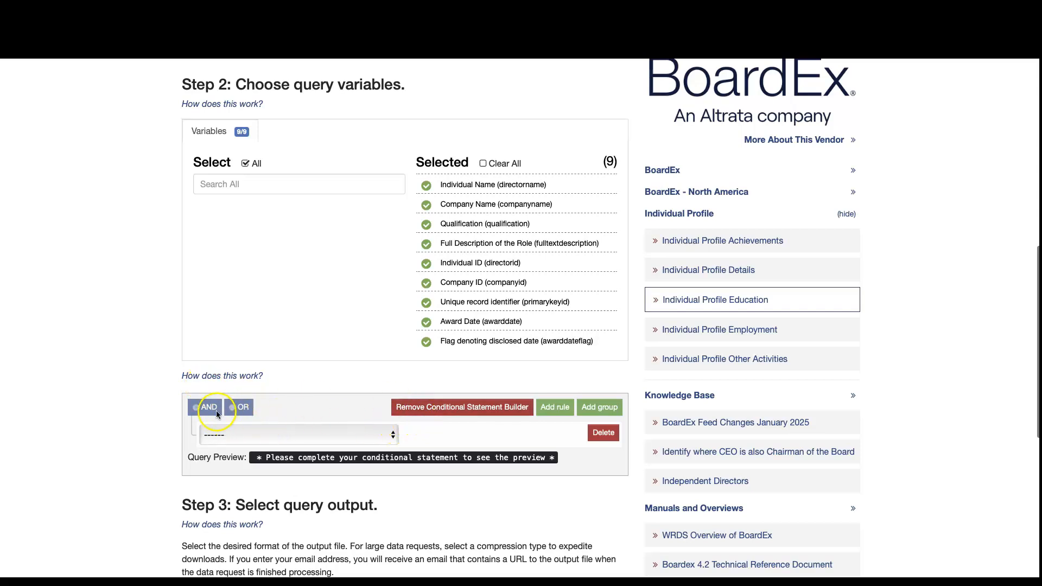
left_click(235, 433)
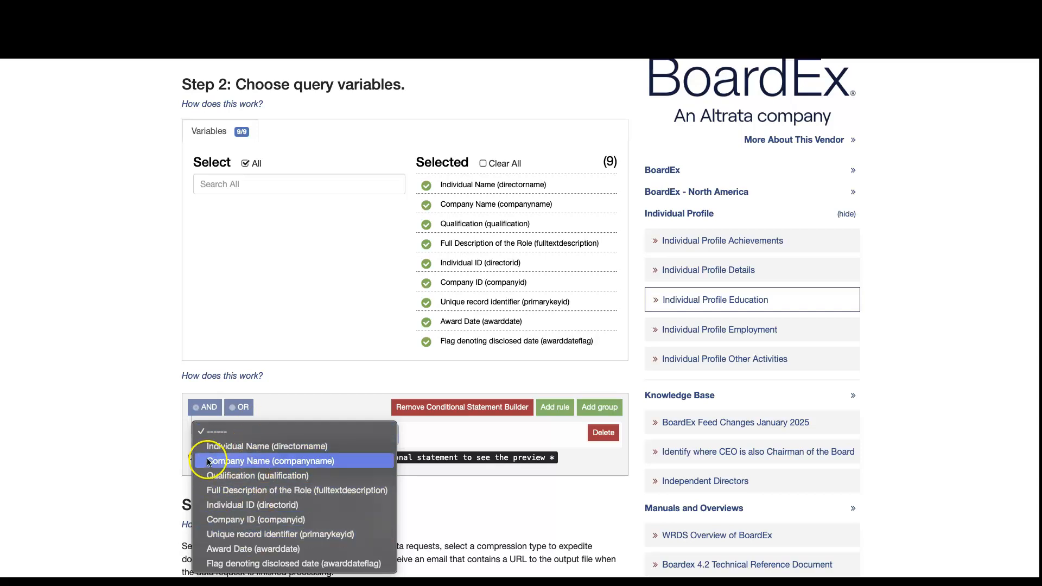
left_click(166, 477)
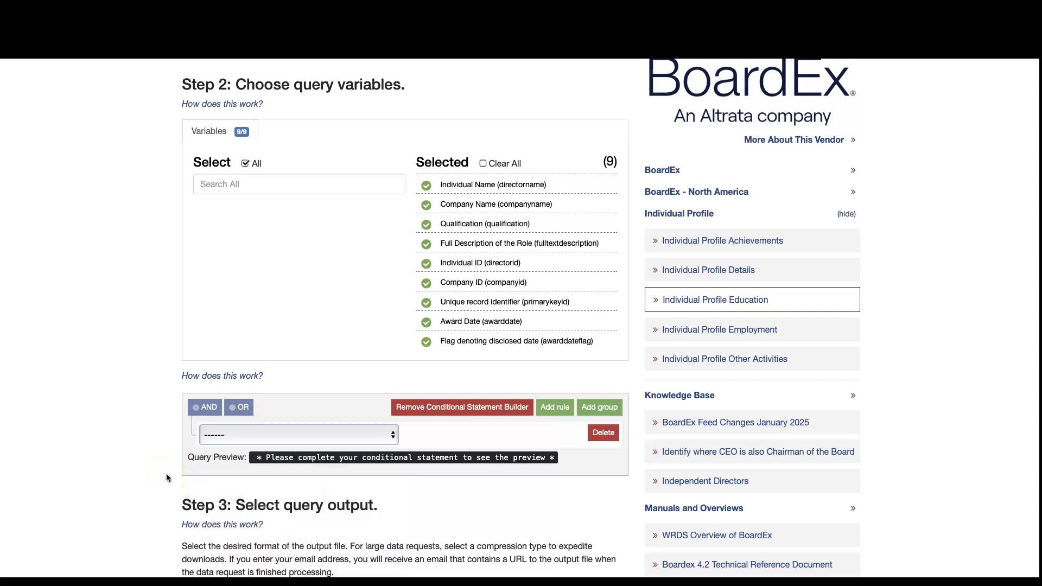
left_click(468, 413)
Set the output format to Excel spreadsheet (*.xlsx) and try to submit the query form.
scroll(100, 424, "down", 3)
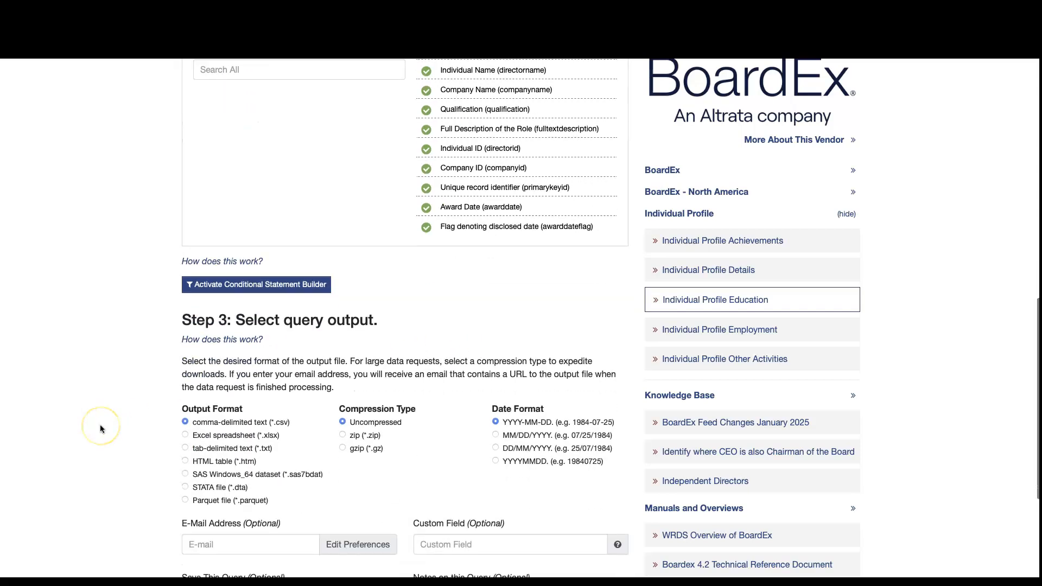
scroll(130, 393, "down", 1)
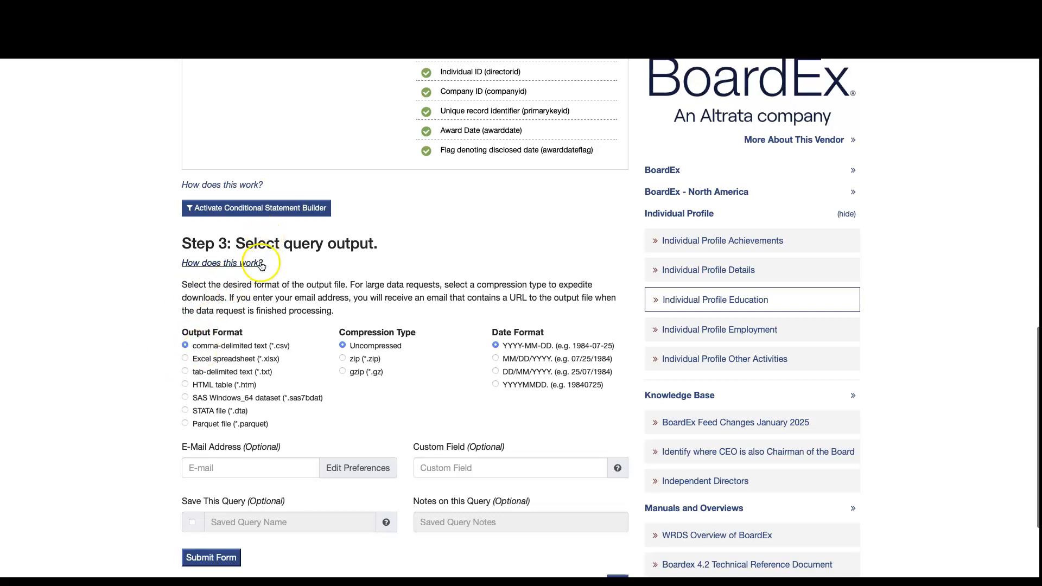
left_click(185, 358)
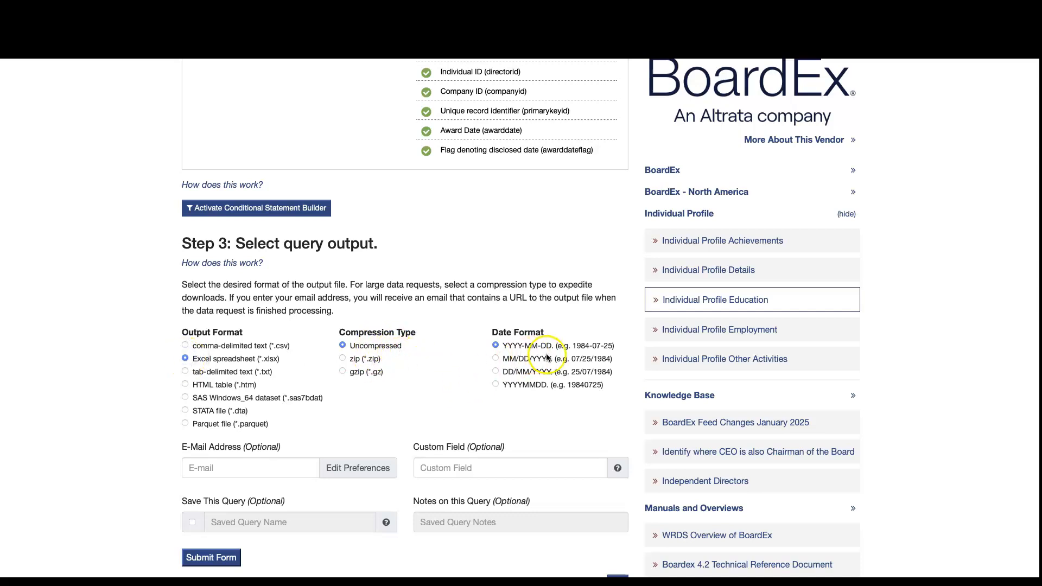
scroll(451, 429, "down", 3)
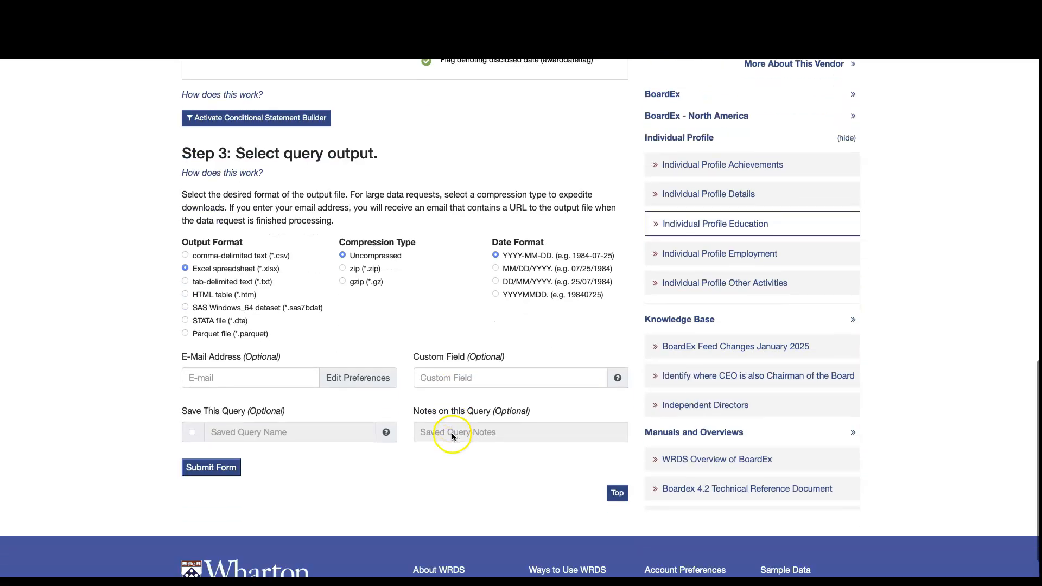
left_click(210, 472)
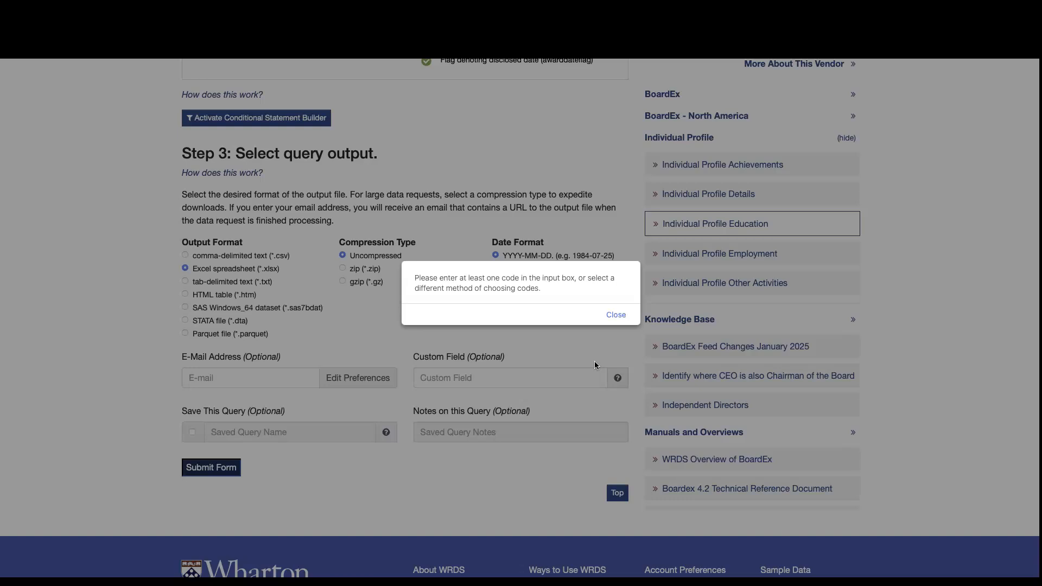
left_click(614, 319)
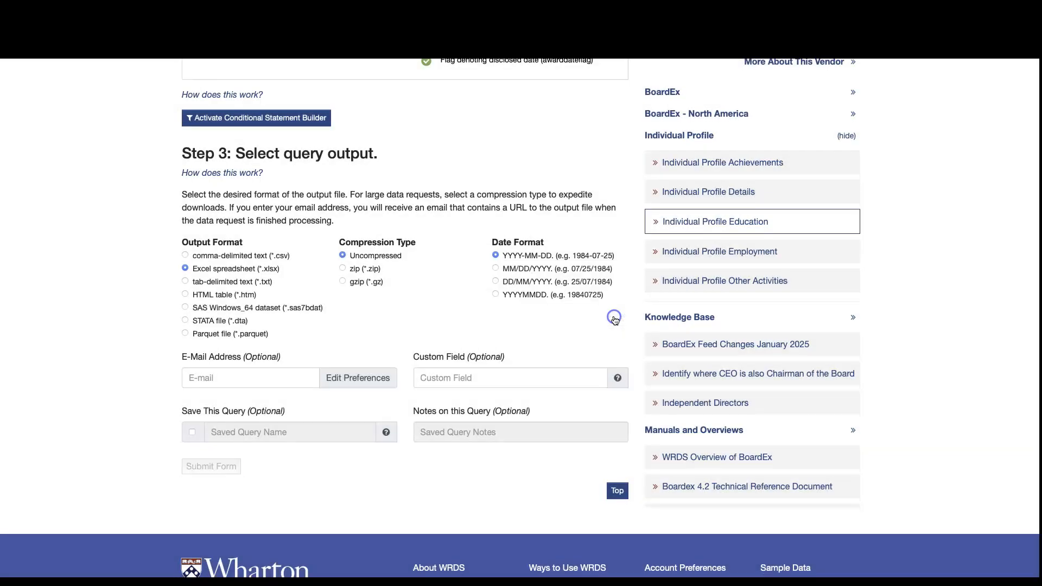
Replace the company codes APPLE and TESLA with the TESLACO INC match found by searching for tesla.
scroll(361, 399, "up", 10)
scroll(360, 401, "down", 1)
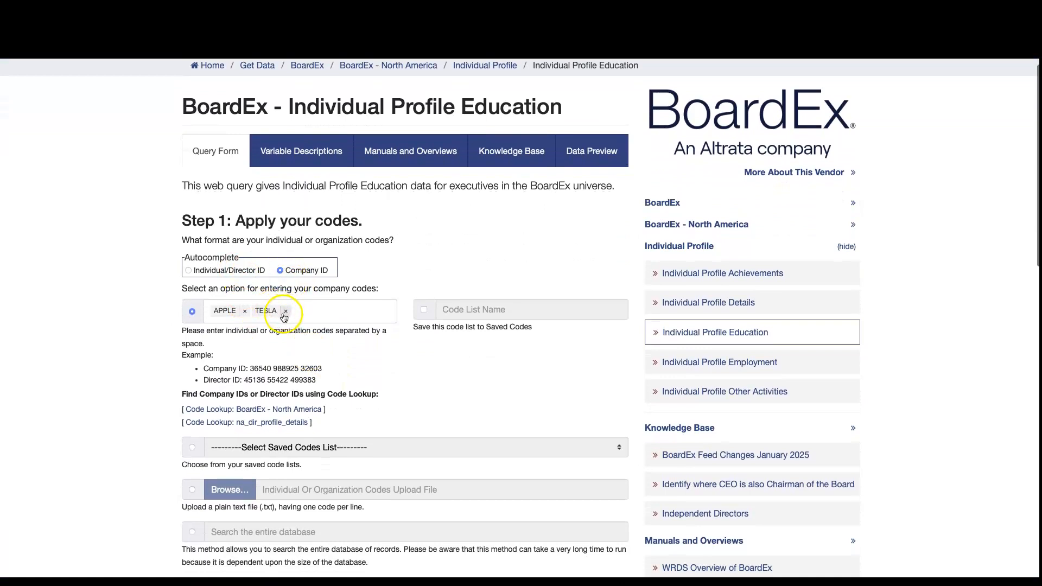
left_click(286, 311)
left_click(245, 311)
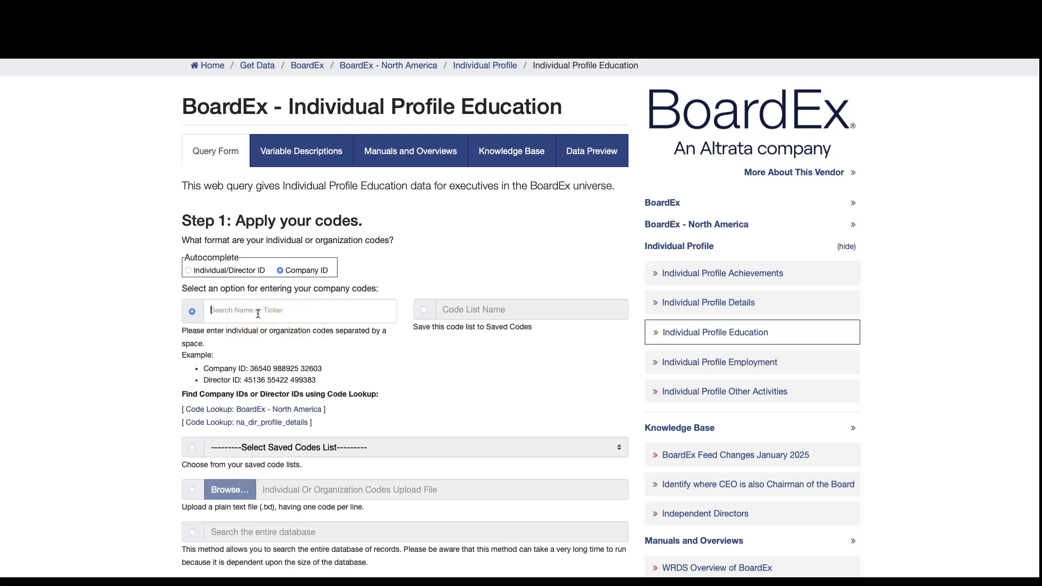
type("te")
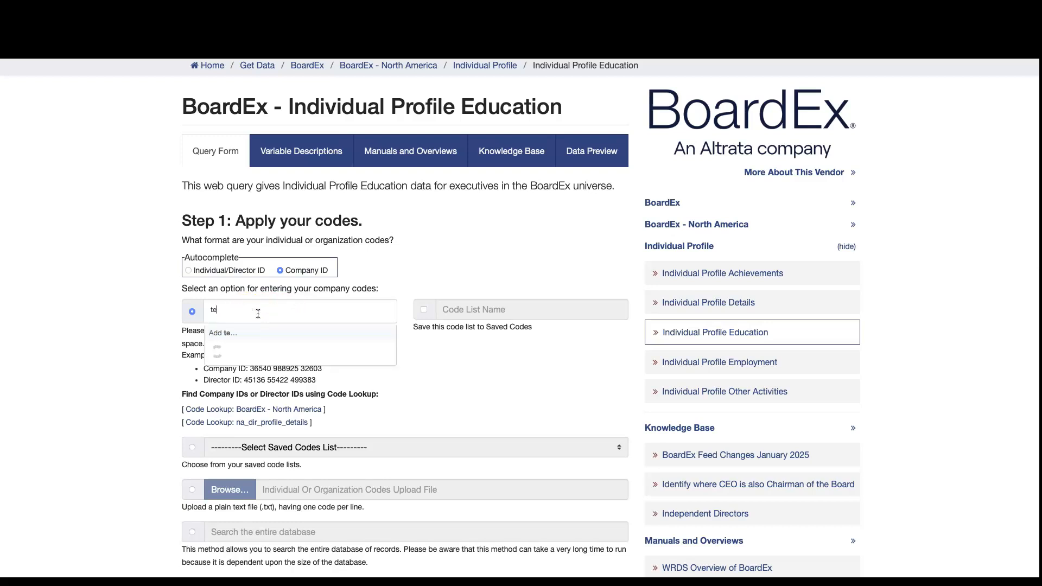
type("sla")
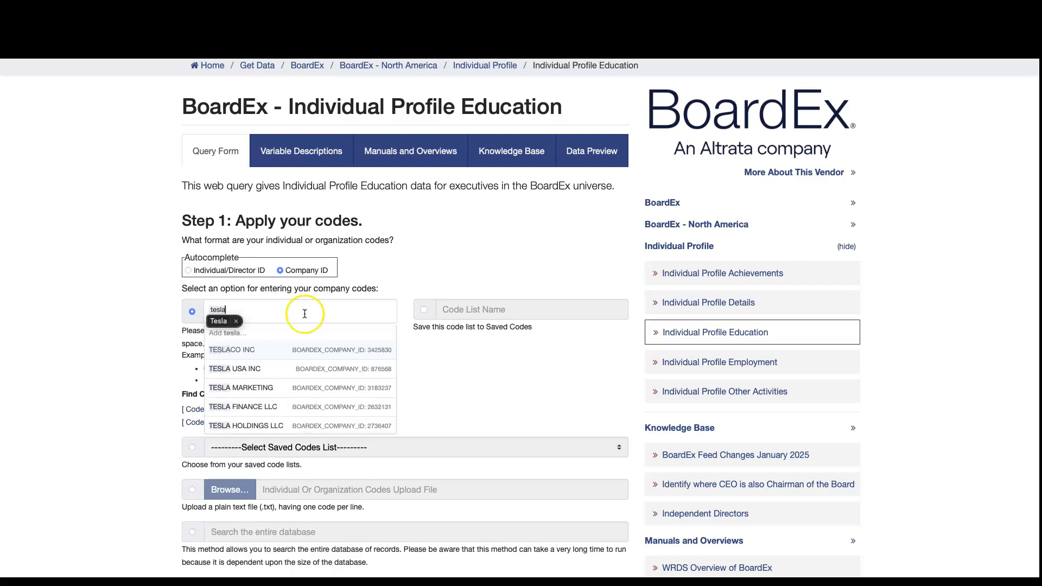
left_click(271, 368)
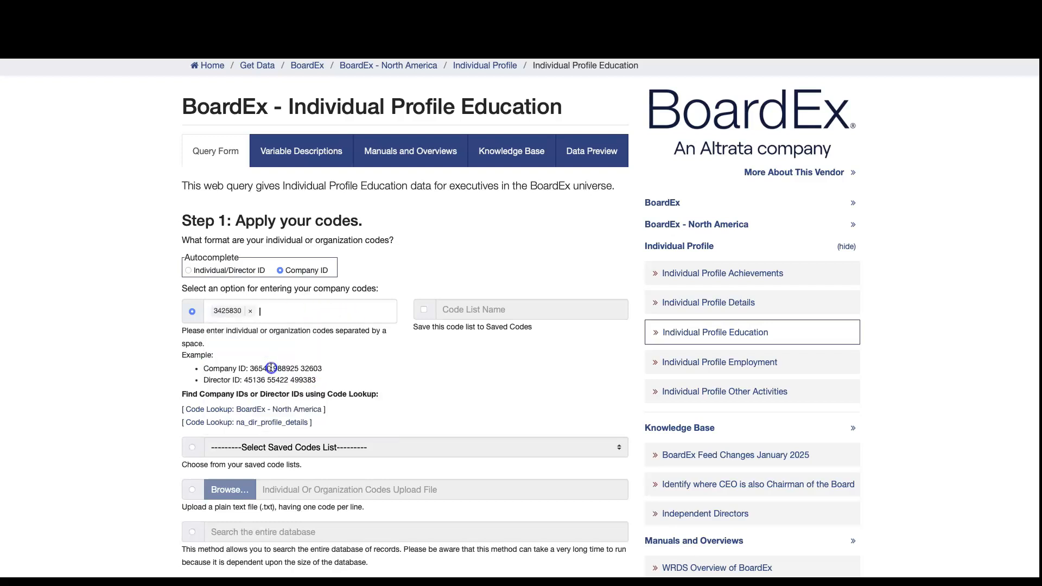
left_click(131, 357)
Submit the query form with the replaced company code.
scroll(121, 365, "down", 12)
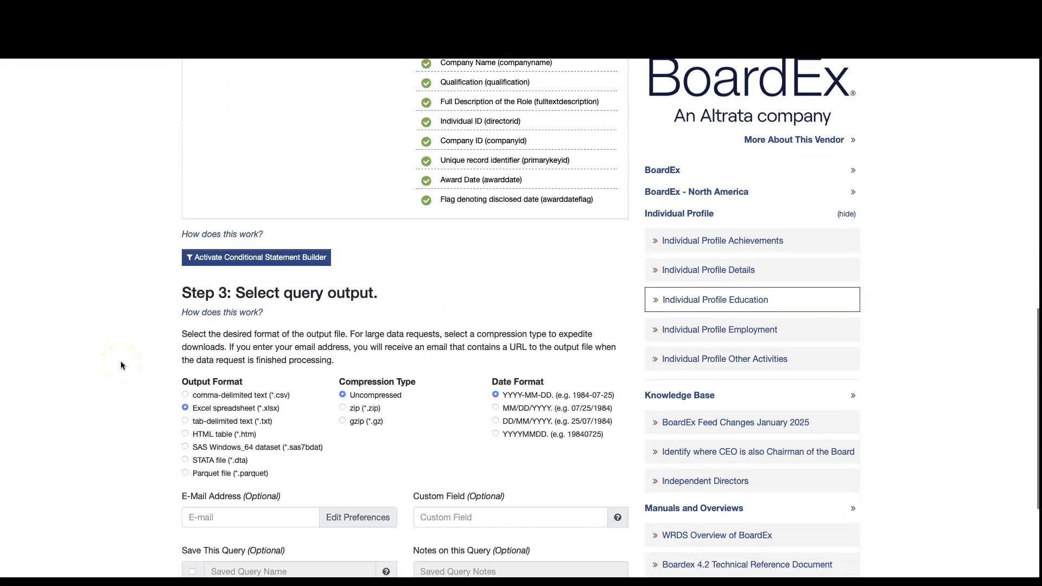
scroll(121, 363, "down", 4)
left_click(216, 408)
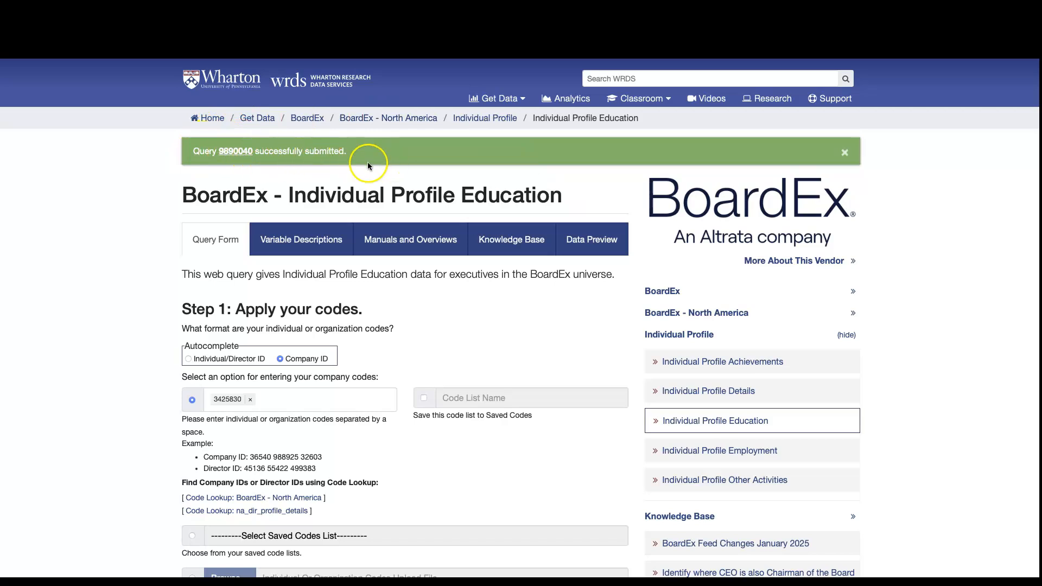
Open the submitted query's page and review its status, results, output files and timing.
scroll(77, 325, "down", 3)
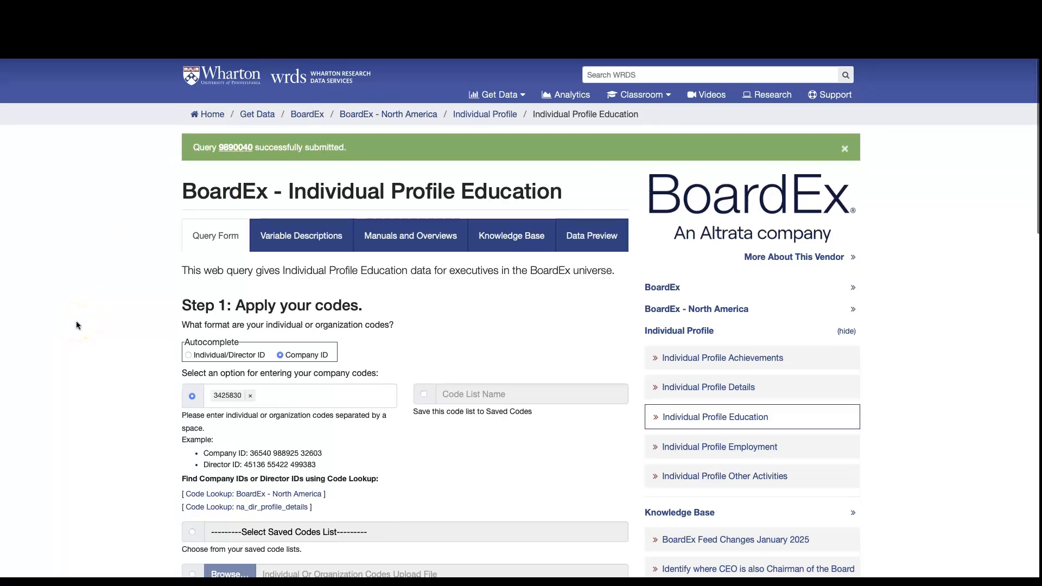
scroll(76, 325, "down", 15)
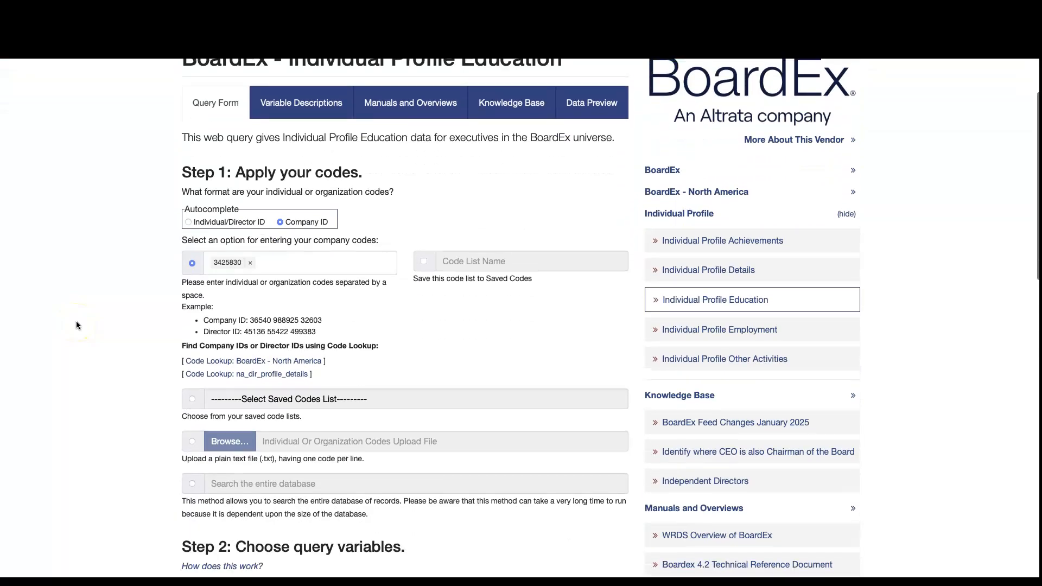
scroll(76, 325, "down", 2)
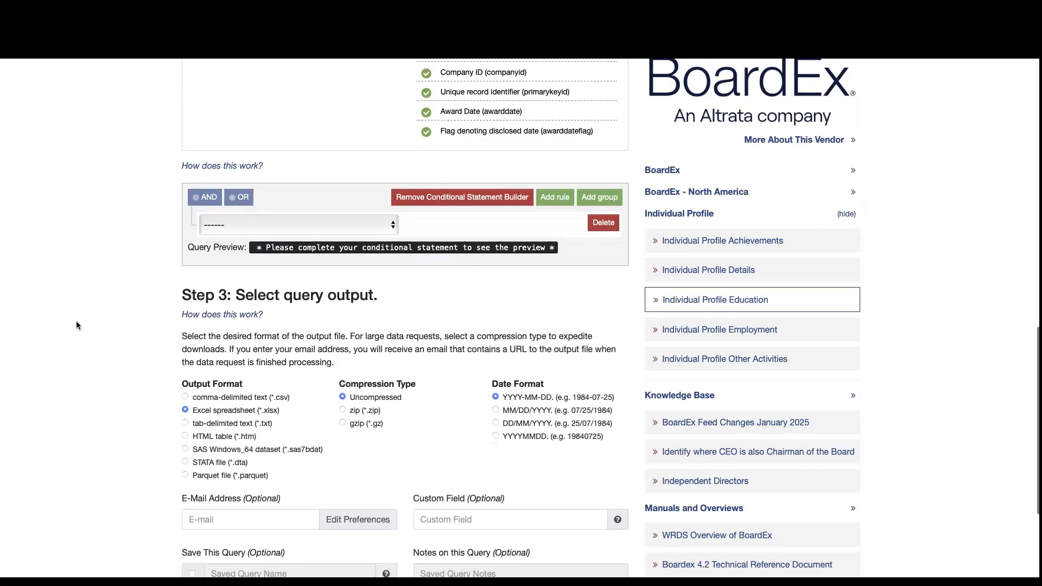
scroll(76, 325, "up", 20)
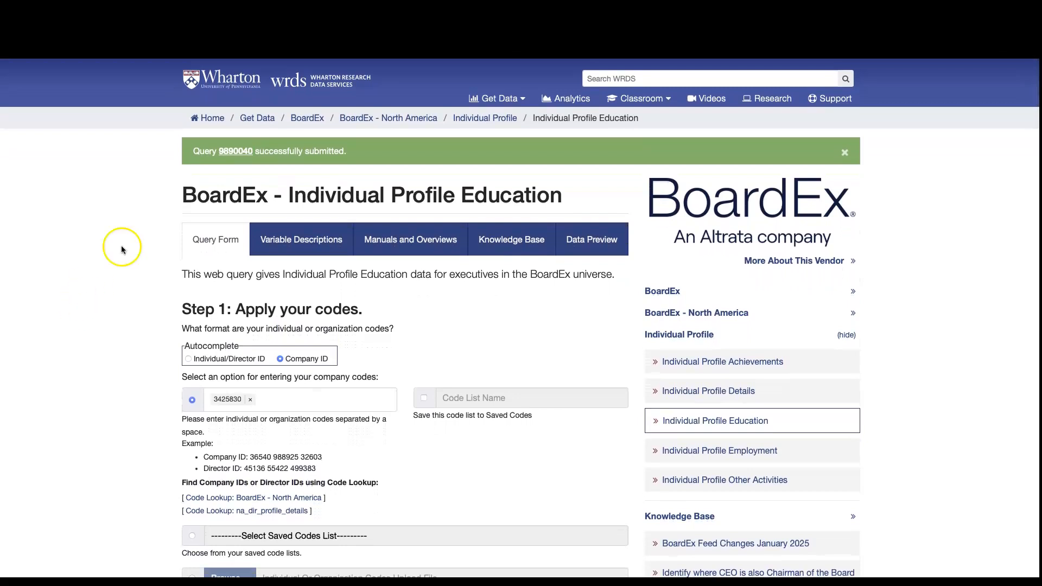
left_click(230, 152)
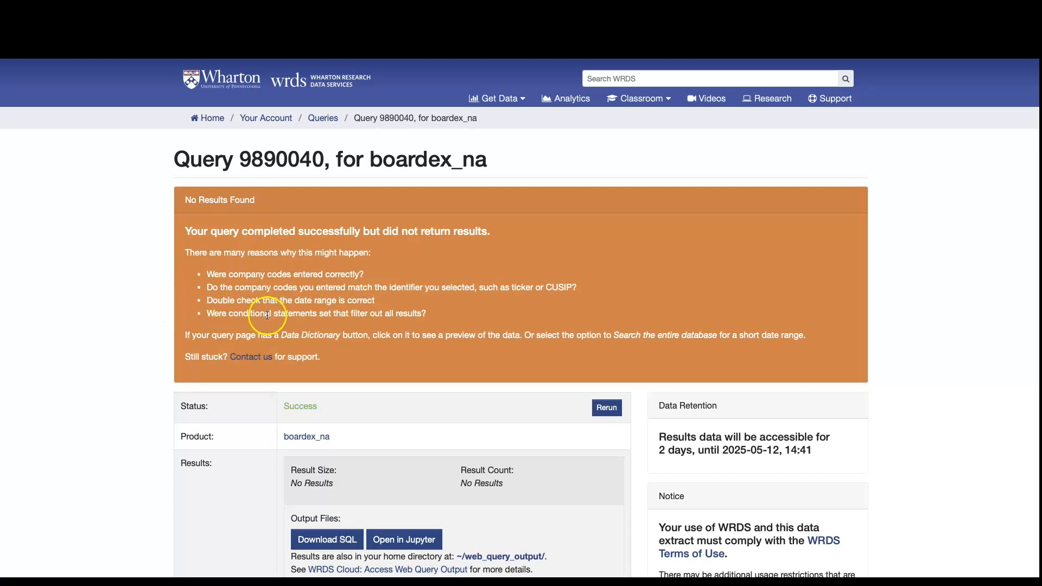
scroll(154, 346, "down", 3)
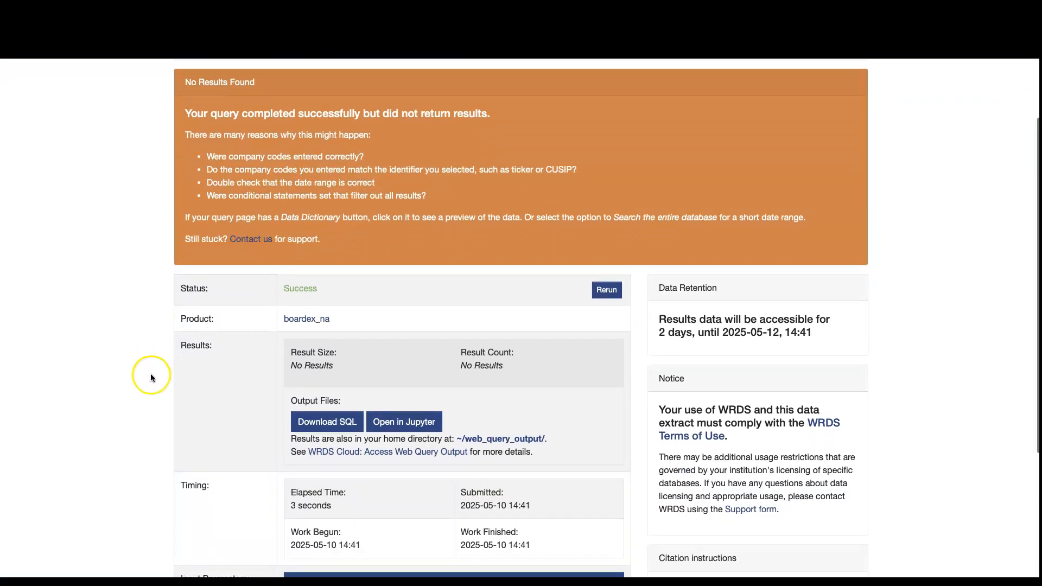
scroll(157, 416, "down", 1)
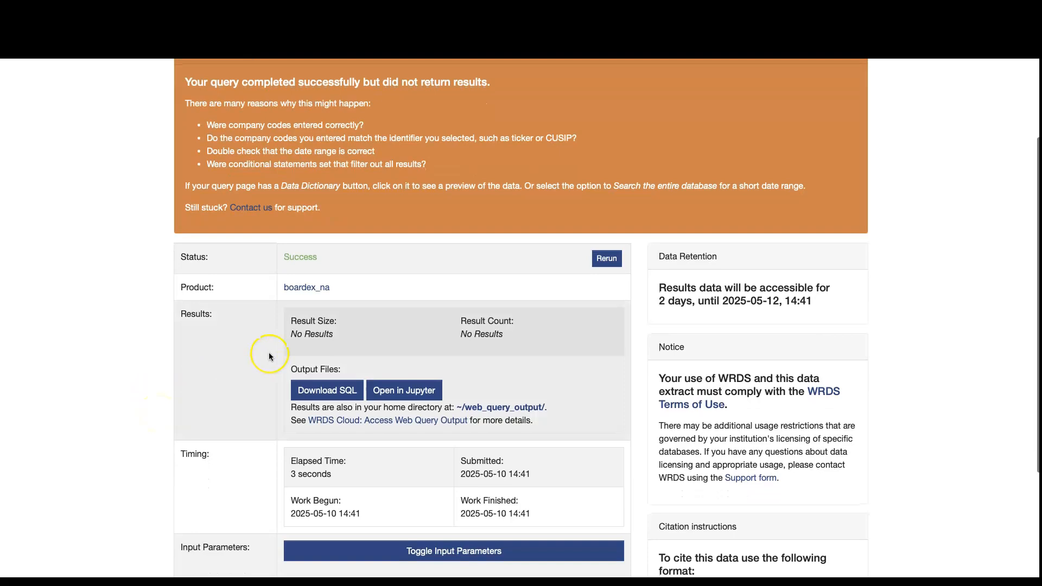
scroll(268, 354, "down", 4)
scroll(269, 353, "up", 5)
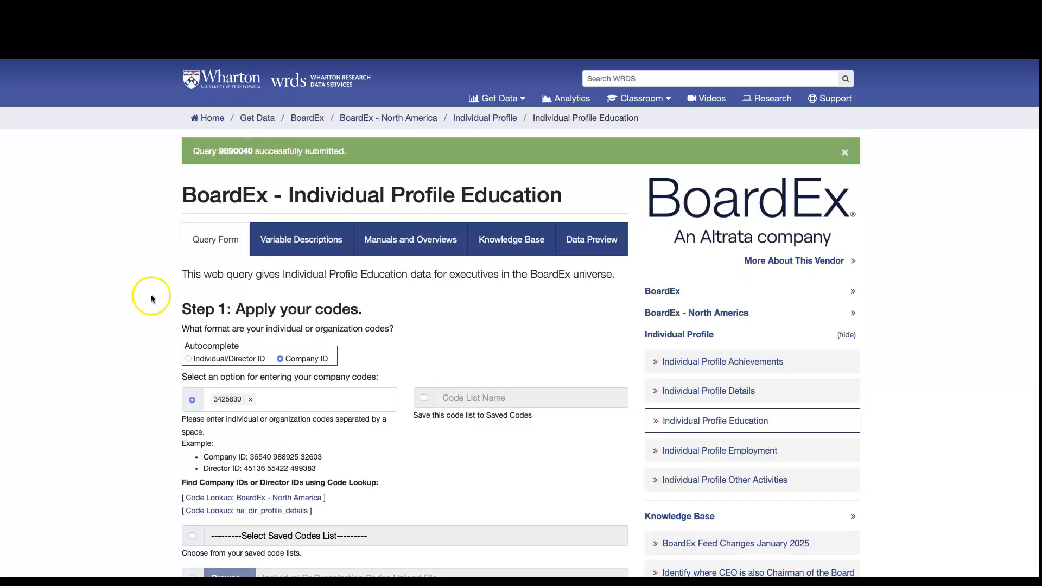
Switch to Excel and open the most recently opened workbook containing earlier WRDS query results.
left_click(264, 400)
mouse_move(92, 575)
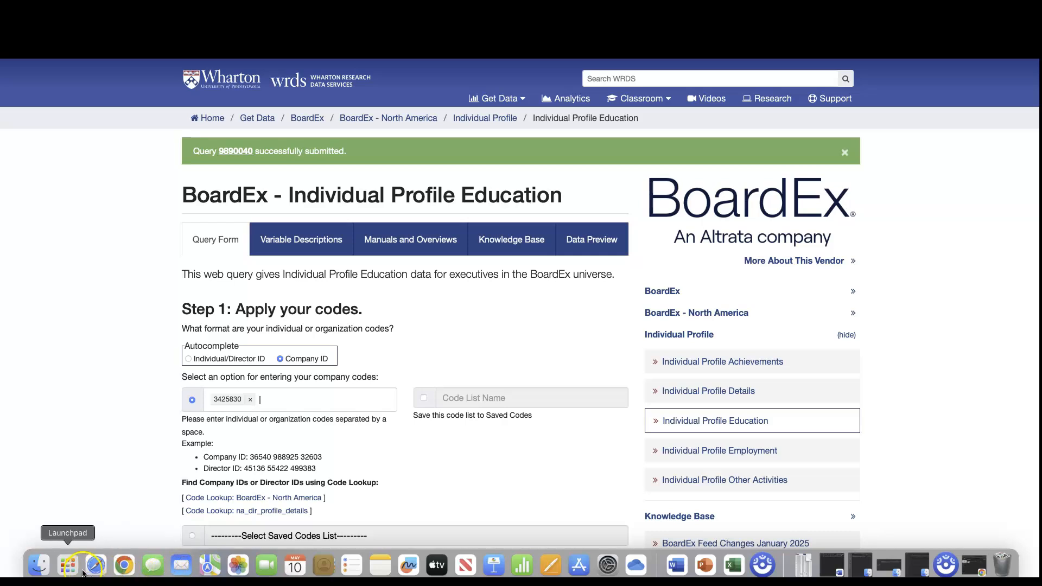
left_click(733, 565)
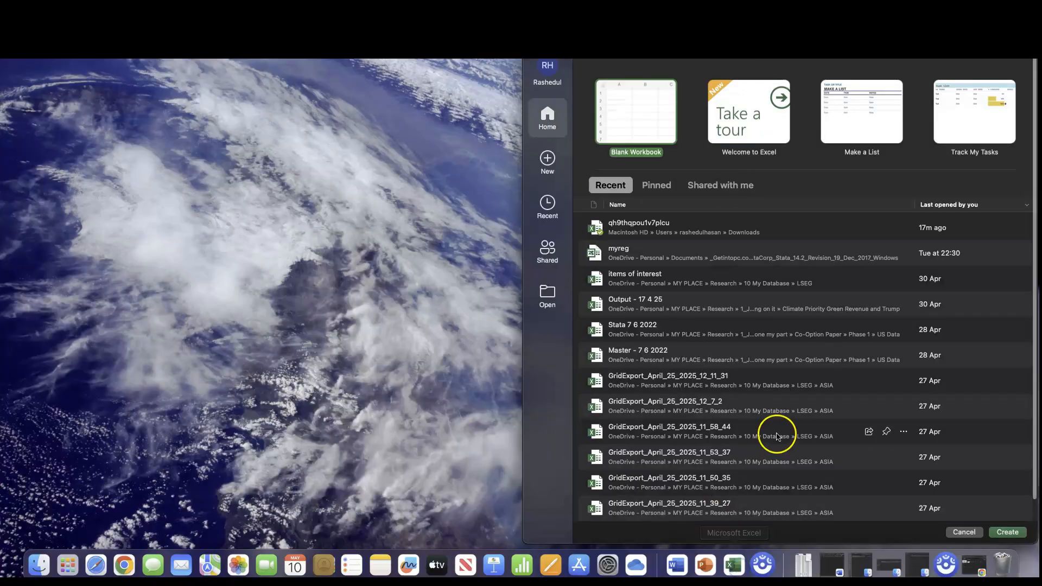
double_click(663, 223)
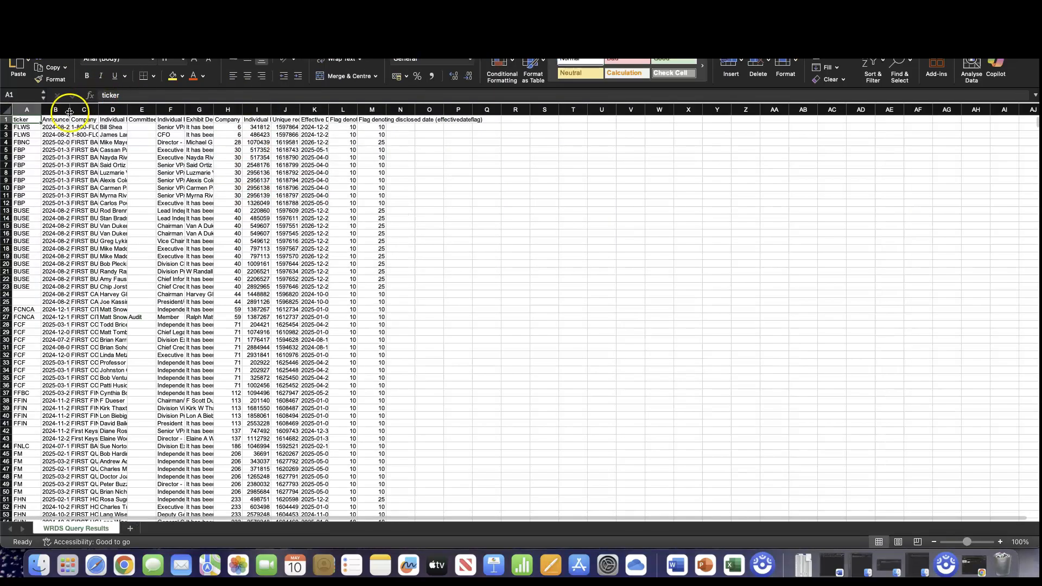
Find the Individual ID column in the WRDS results sheet and copy its first four IDs, cells I2:I5.
left_click(53, 122)
key("Right")
key("Right")
key("Right")
key("Right")
key("Right")
key("Right")
key("Right")
key("Right")
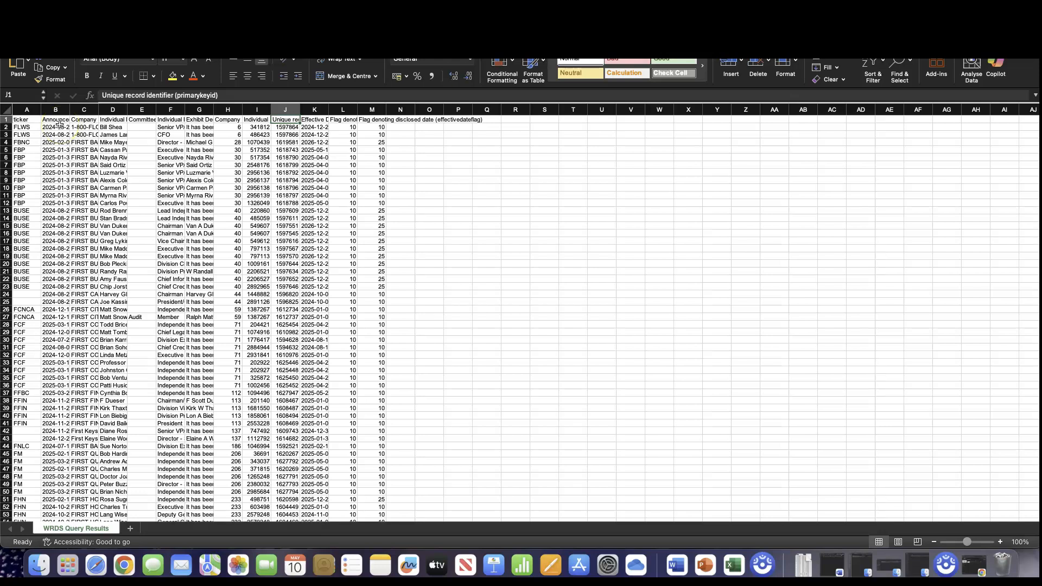
key("Left")
key("Down")
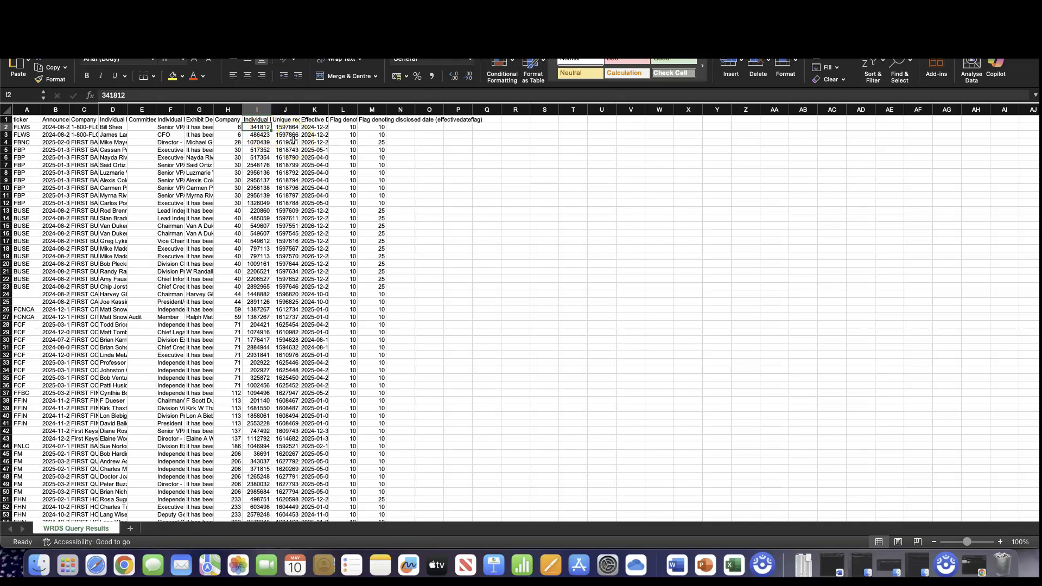
key("shift+Down")
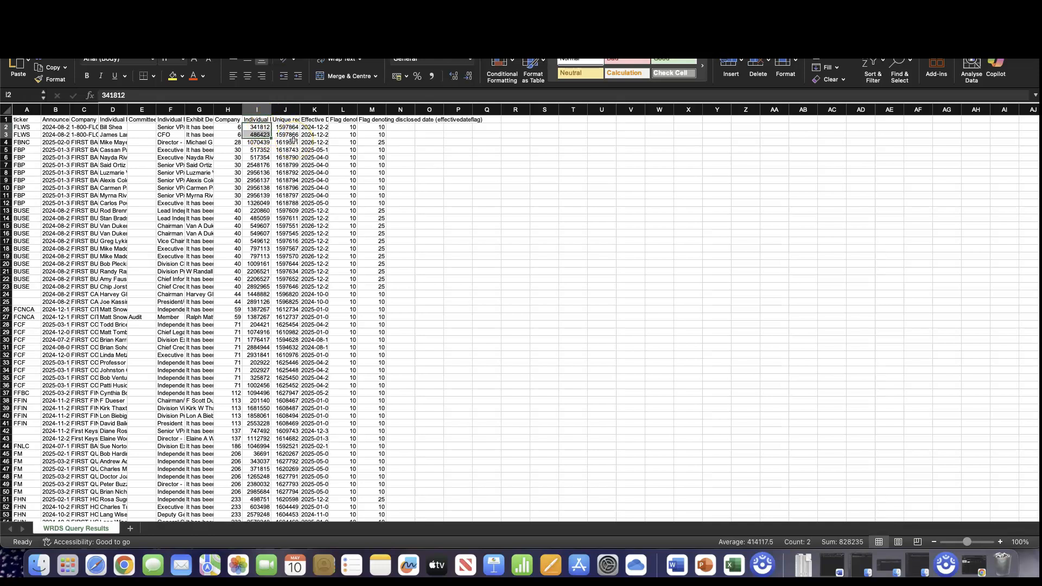
key("shift+Down")
key("shift+Down")
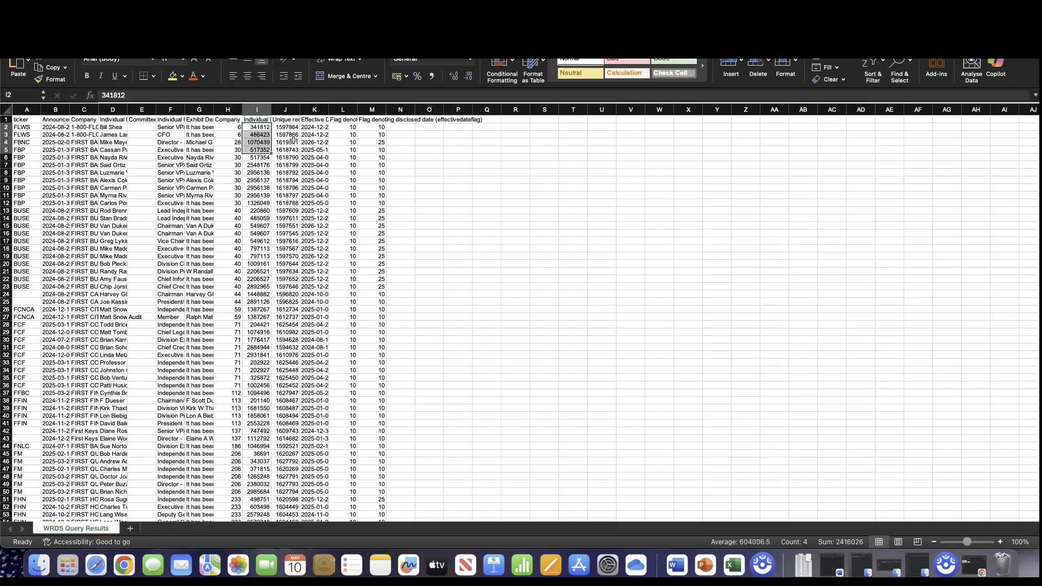
key("super+c")
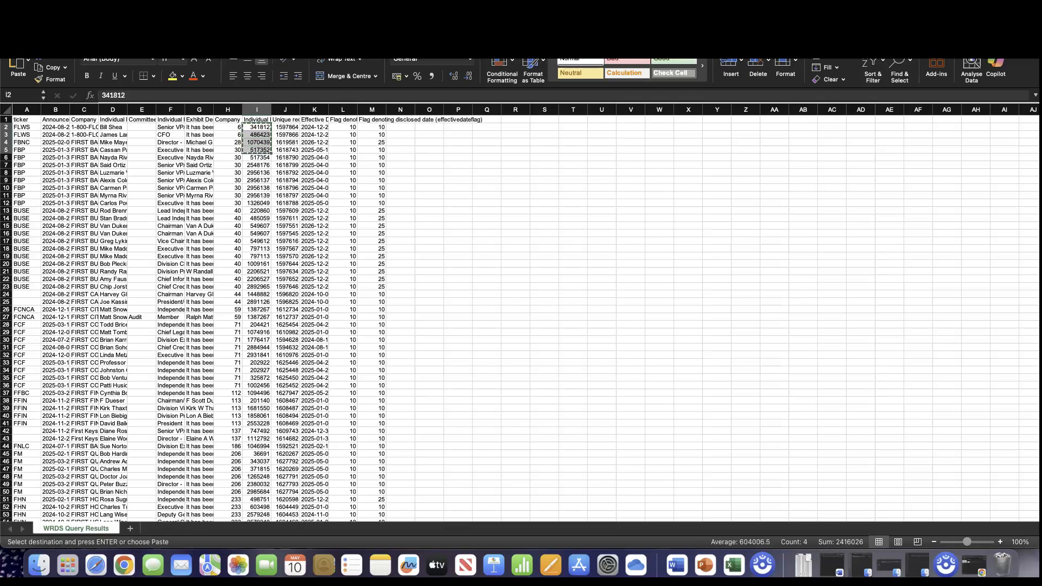
Switch to the WRDS form in Safari and replace the company code with the copied IDs, using the Individual/Director ID format.
key("super+m")
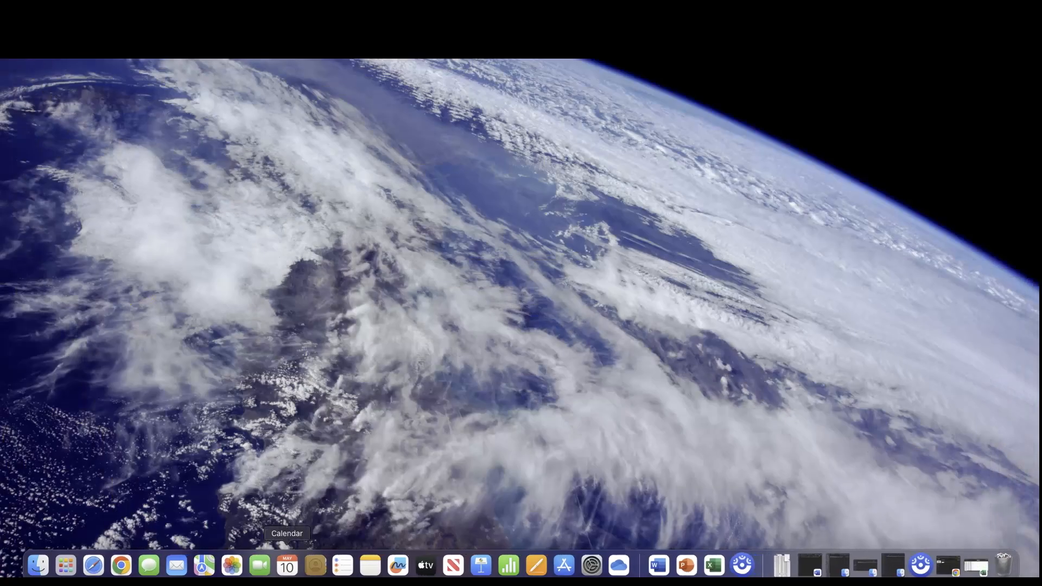
left_click(126, 565)
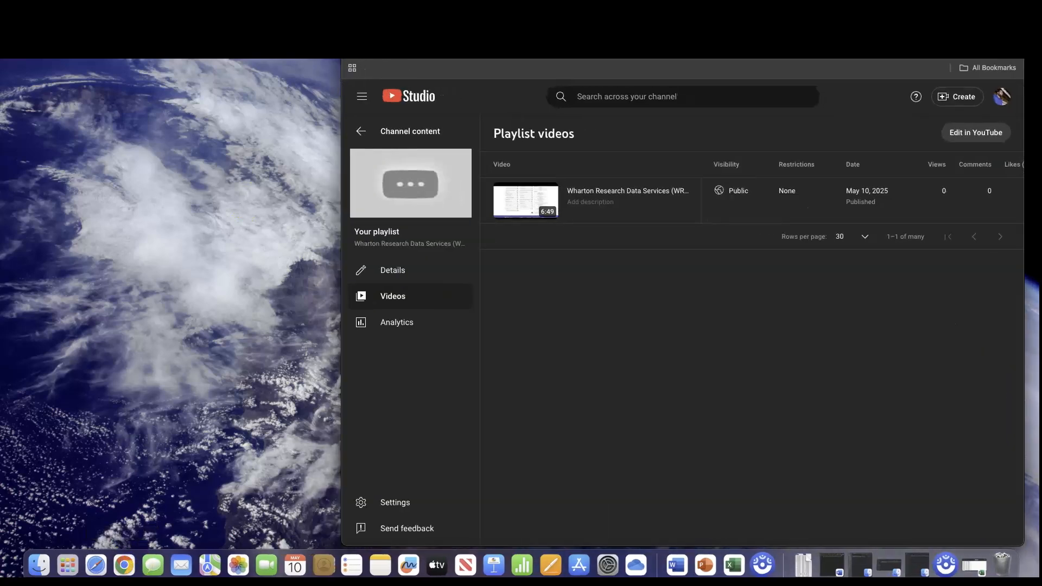
key("super+m")
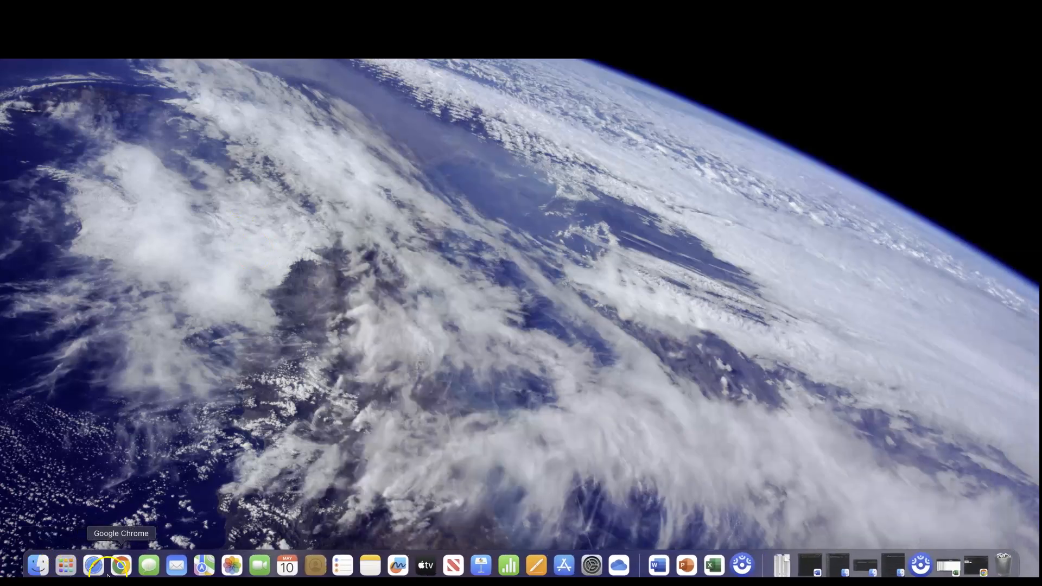
left_click(95, 565)
left_click(251, 399)
left_click(191, 359)
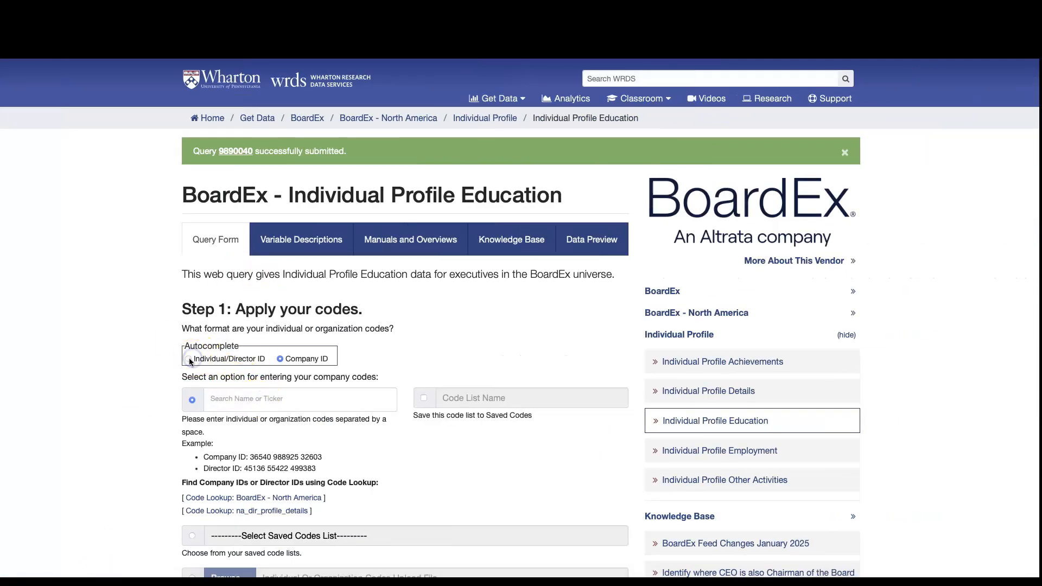
left_click(237, 399)
Submit the query for the pasted individual IDs and download its .xlsx output from the query's page.
scroll(107, 435, "down", 15)
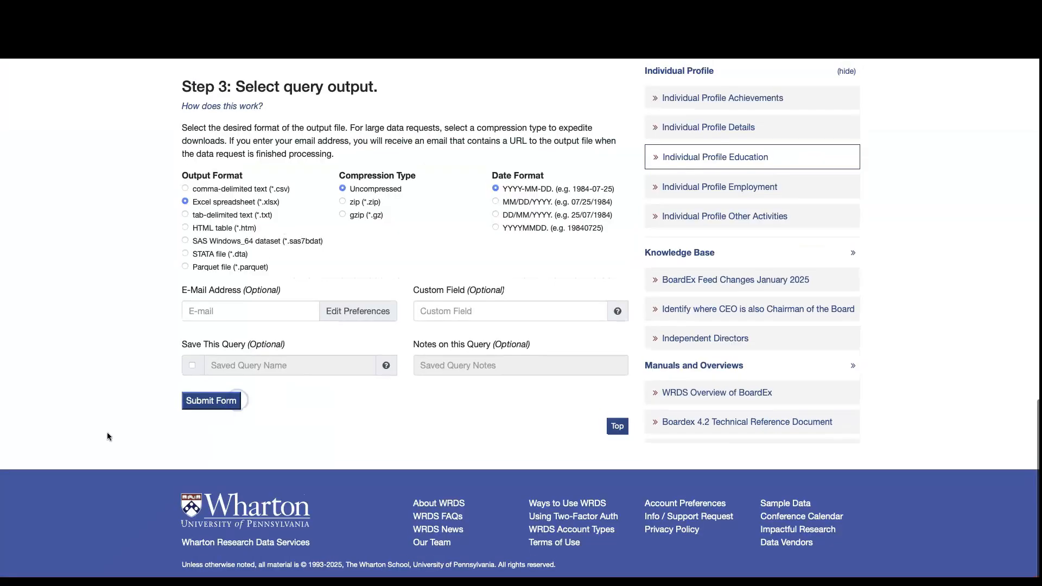
left_click(229, 407)
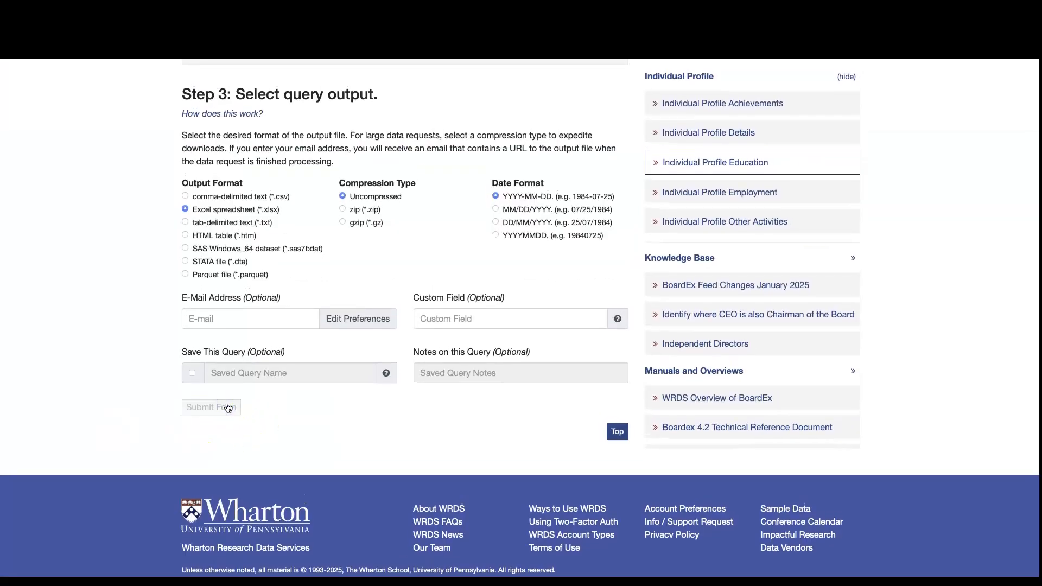
left_click(118, 328)
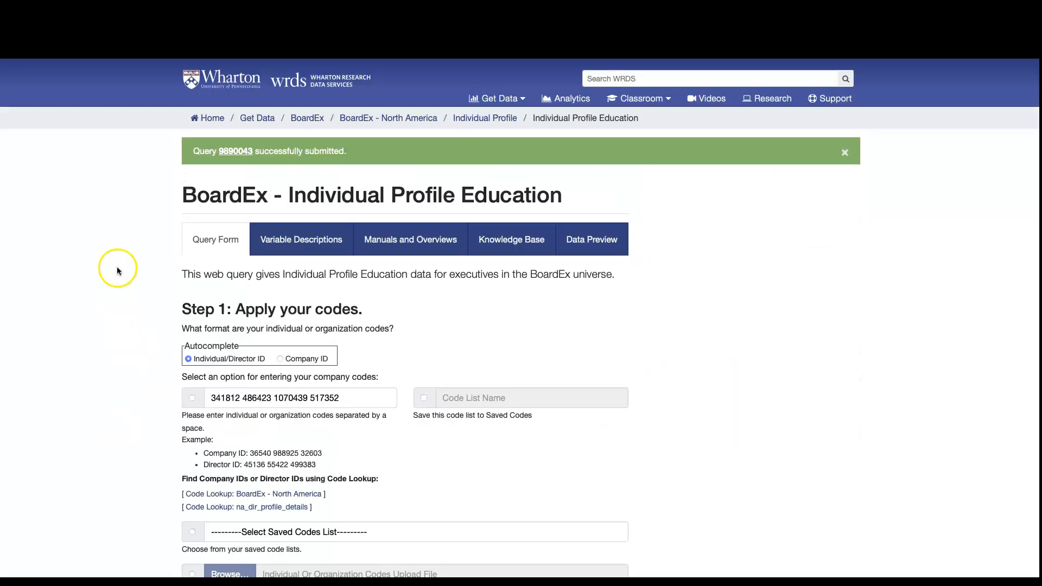
left_click(245, 154)
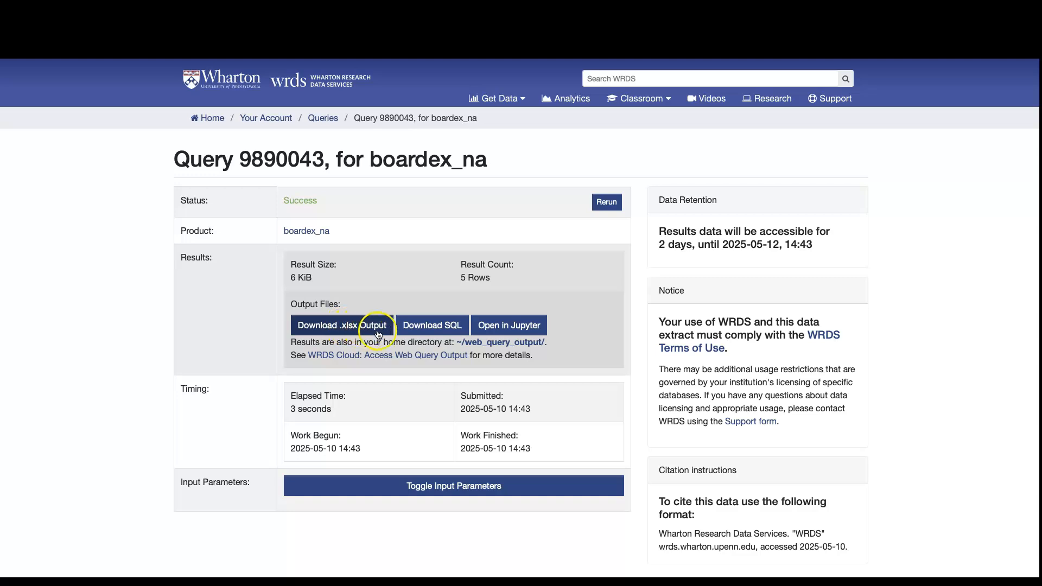
left_click(346, 329)
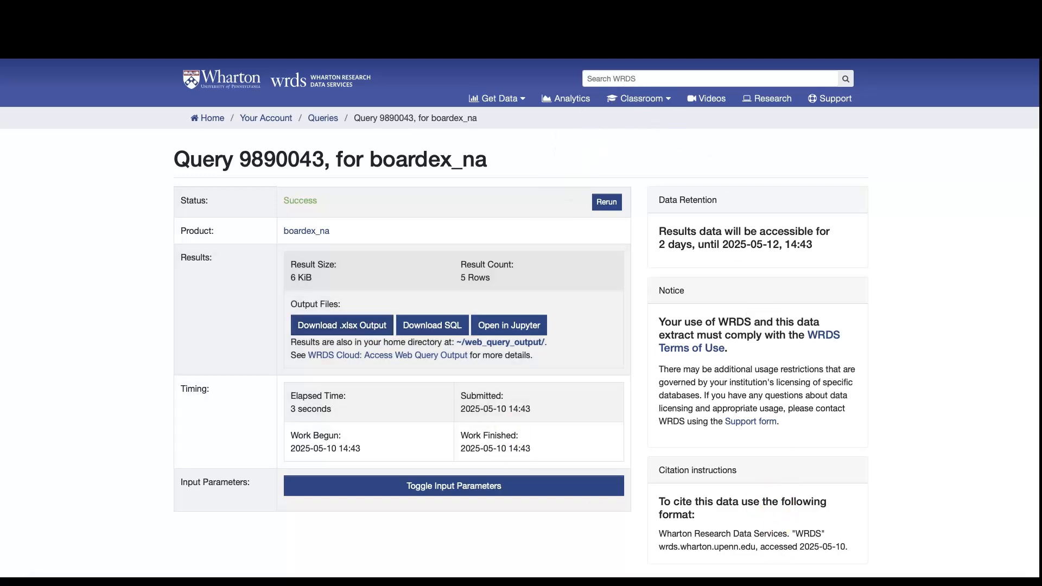
Open the newest downloaded .xlsx file from the Downloads folder in Excel.
mouse_move(781, 567)
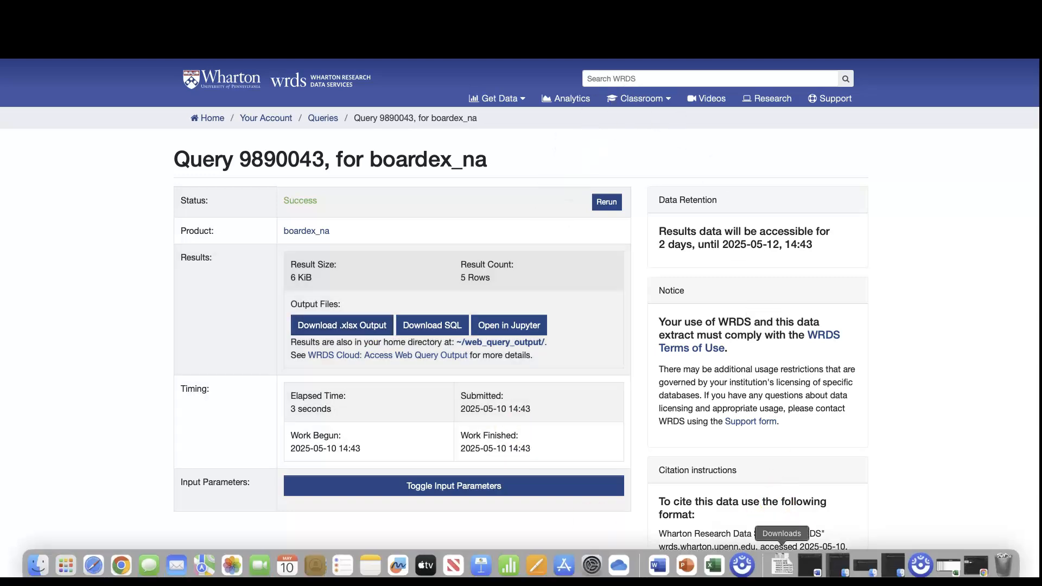
left_click(781, 567)
left_click(787, 423)
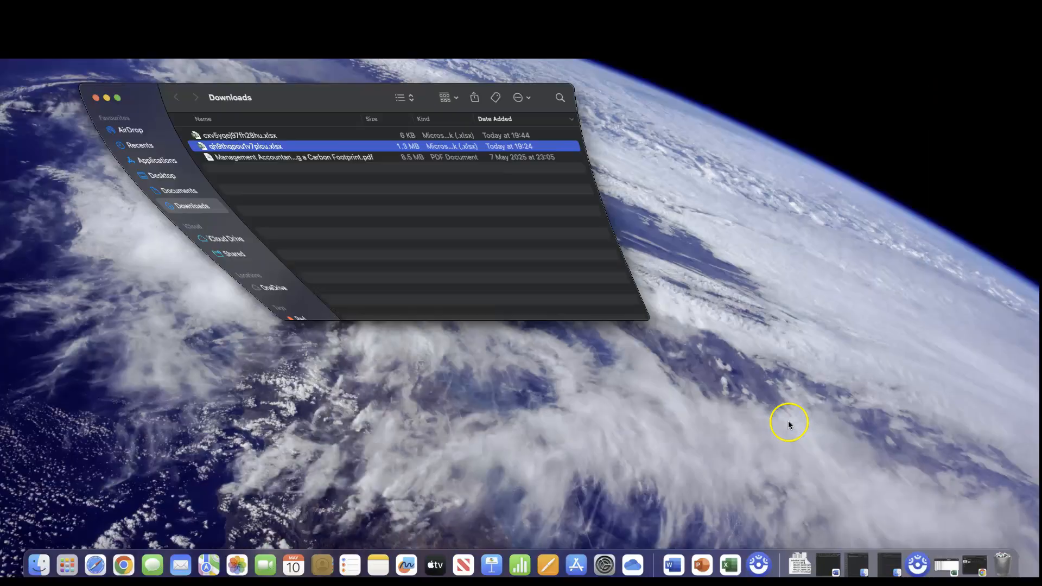
left_click(210, 96)
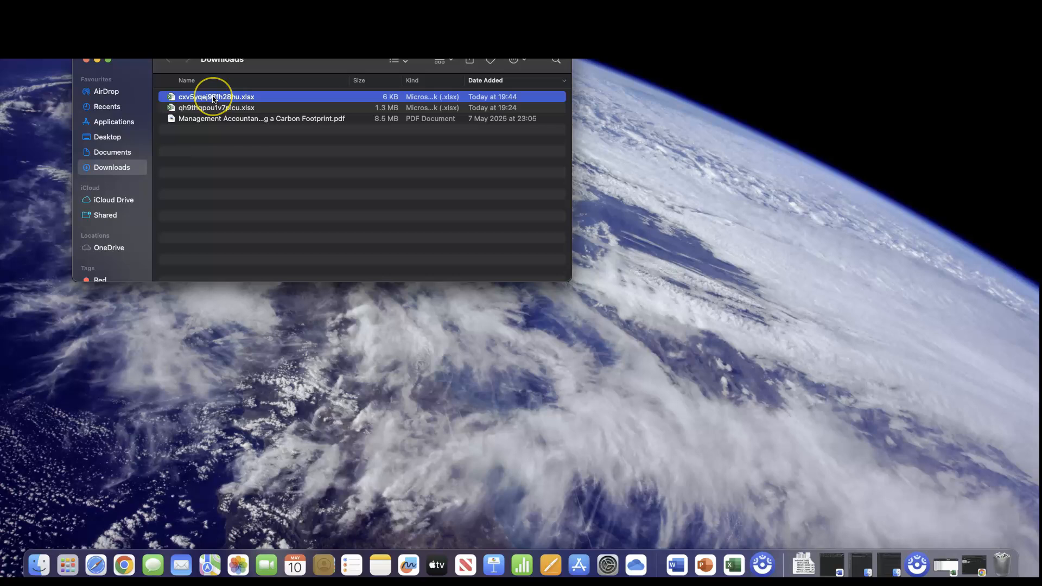
double_click(212, 97)
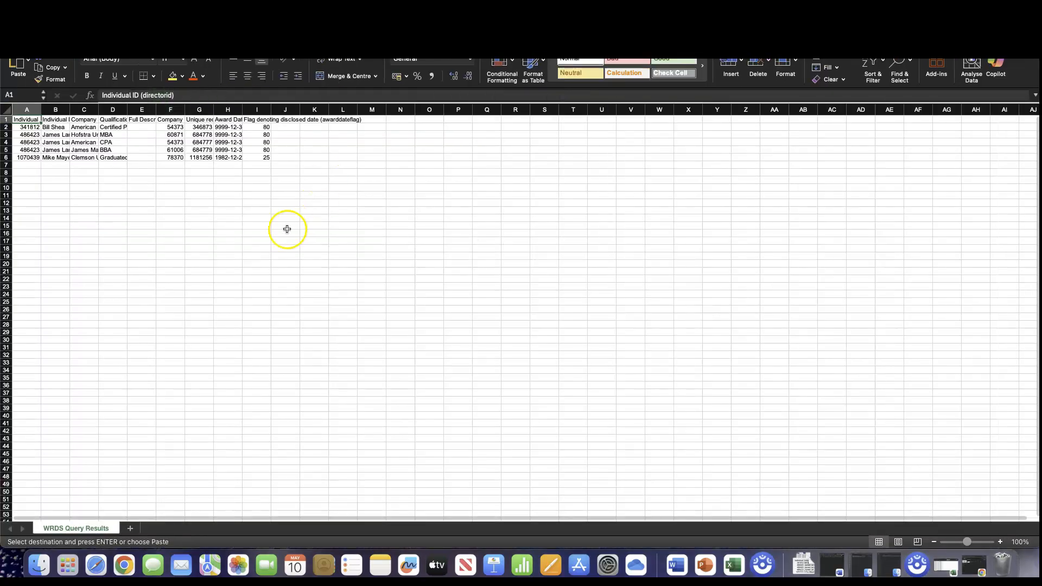
Fit the widths of columns A to I to their contents in the WRDS Query Results sheet.
left_click(1000, 542)
left_click(999, 542)
left_click(999, 542)
left_click(1000, 542)
left_click(999, 542)
left_click(999, 542)
left_click(999, 542)
left_click(1000, 542)
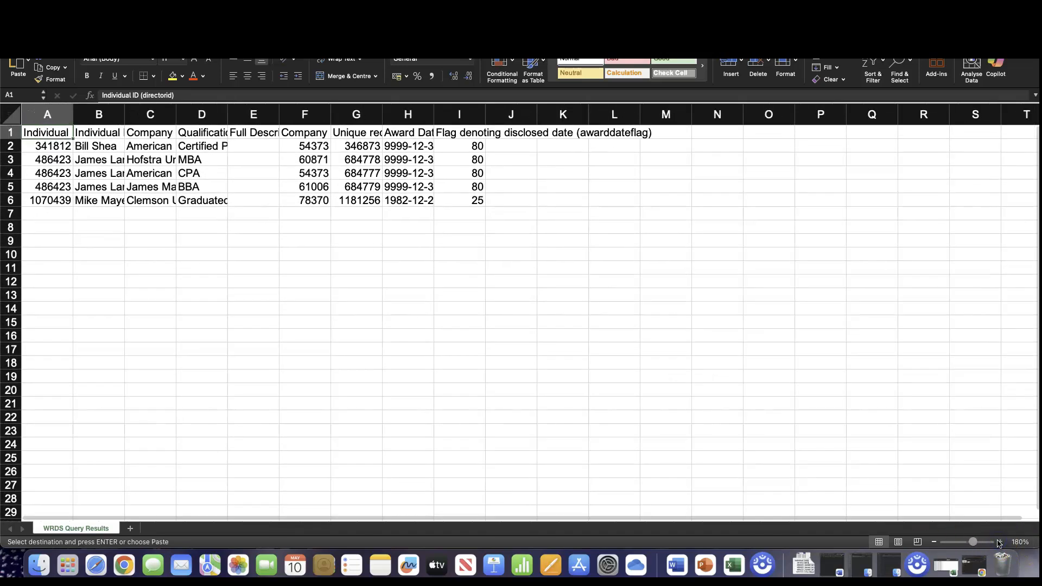
left_click_drag(47, 114, 459, 115)
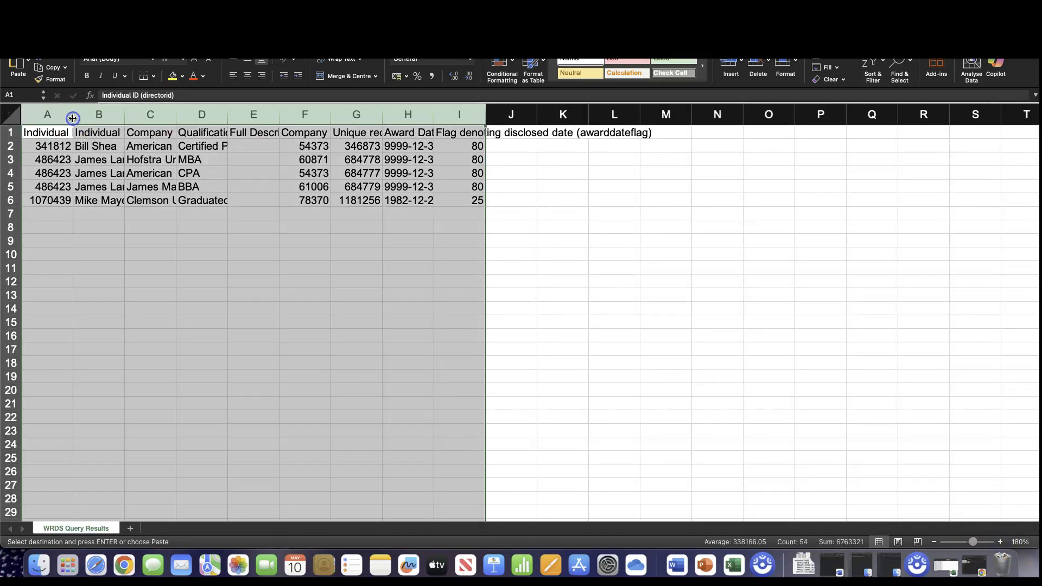
double_click(72, 117)
Examine the Individual ID and Individual Name columns row by row.
left_click(93, 133)
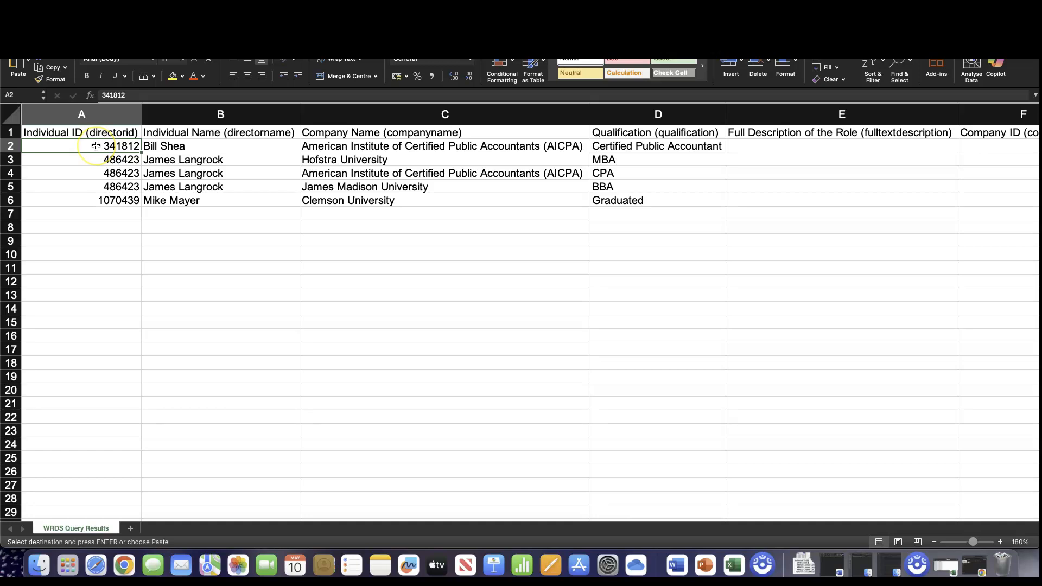
key("Down")
key("Down")
key("Down")
key("Down")
key("Down")
key("Right")
key("Up")
key("Up")
key("Up")
key("Up")
key("Down")
key("Down")
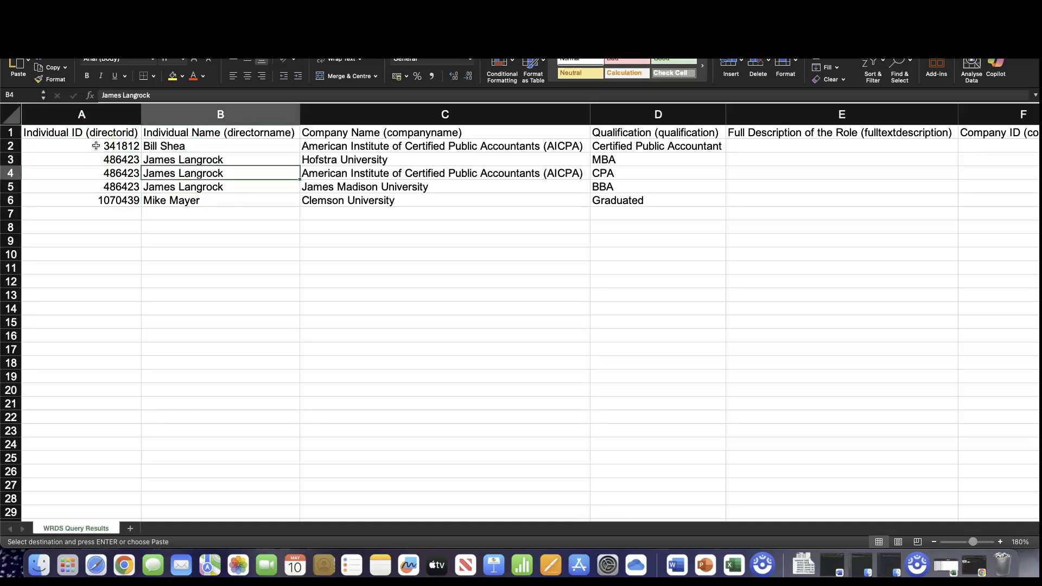
key("Down")
key("Down")
Examine the Company Name and Qualification columns for each individual's institutions and degrees.
key("Right")
key("Up")
key("Up")
key("Up")
key("Up")
key("Up")
key("Down")
key("Down")
key("Up")
key("Down")
key("Down")
key("Down")
key("Down")
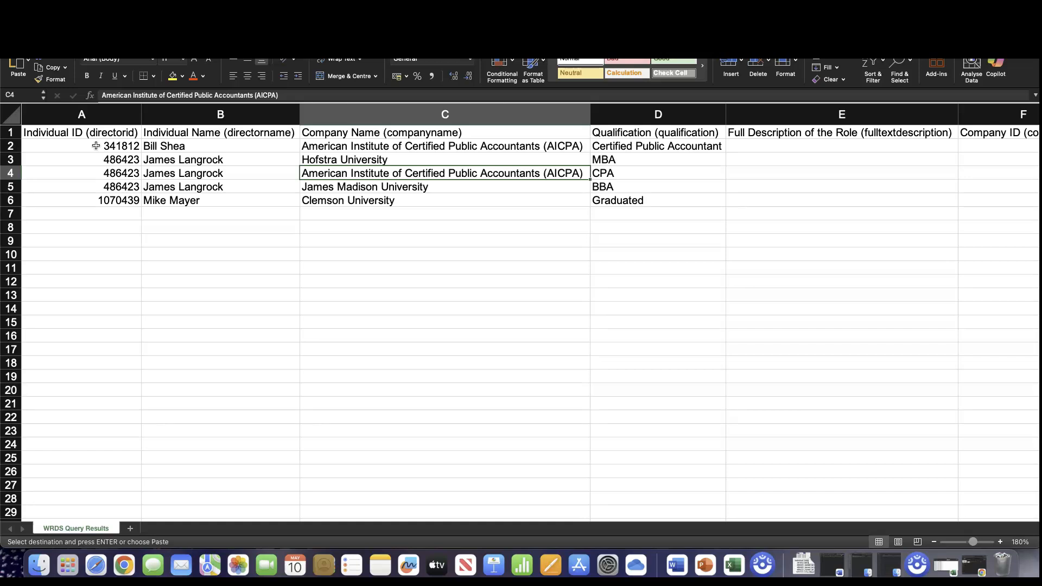
key("Right")
key("Up")
key("Down")
key("Up")
key("Up")
key("Up")
key("Up")
key("Up")
key("Down")
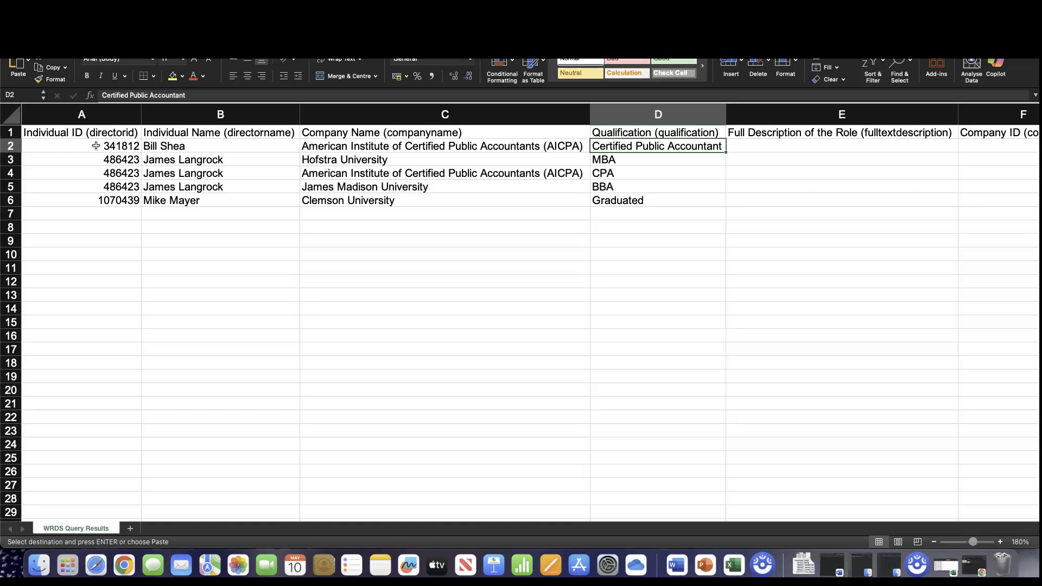
Examine the role description, company ID, record identifier, award date and award date flag columns, and return to cell A1.
key("Up")
key("Right")
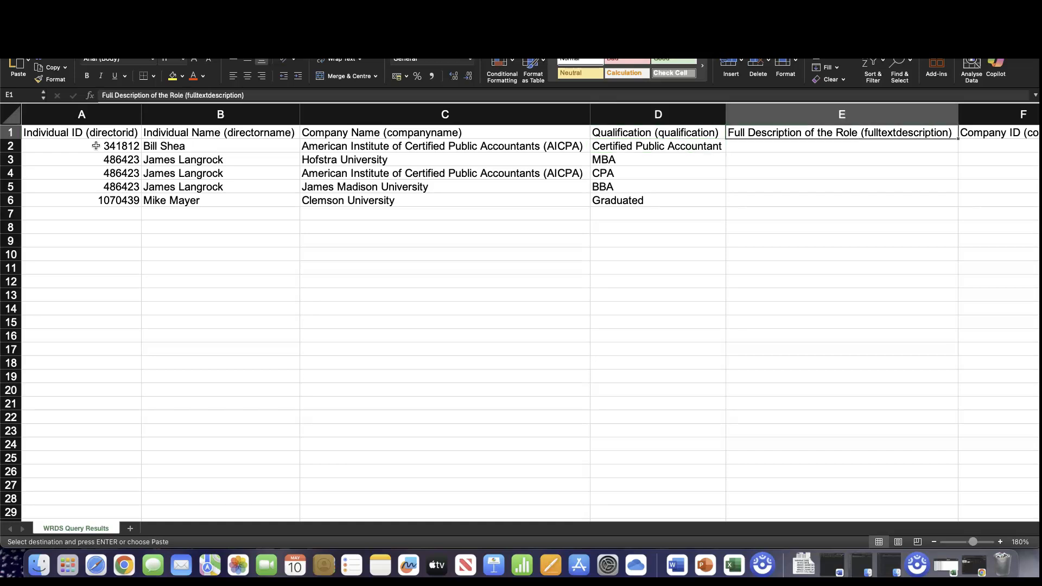
key("Right")
key("Right")
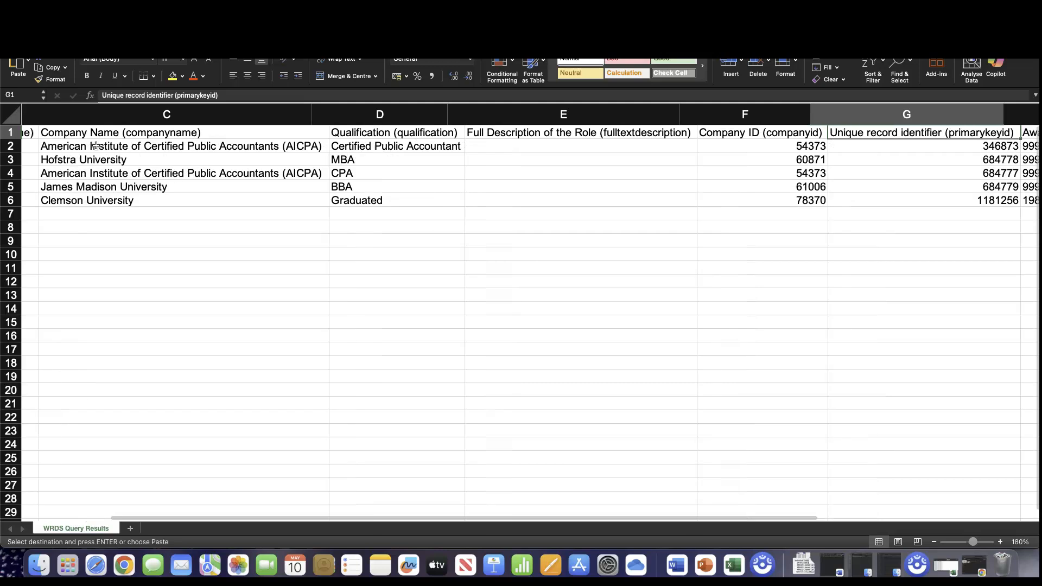
key("Right")
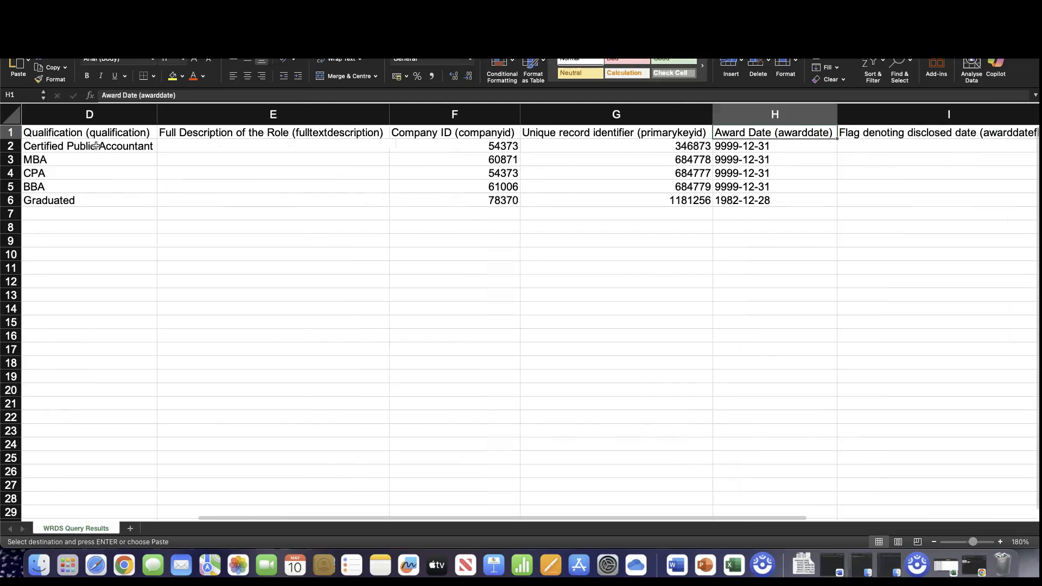
key("Down")
key("Down")
key("Down")
key("Down")
key("Down")
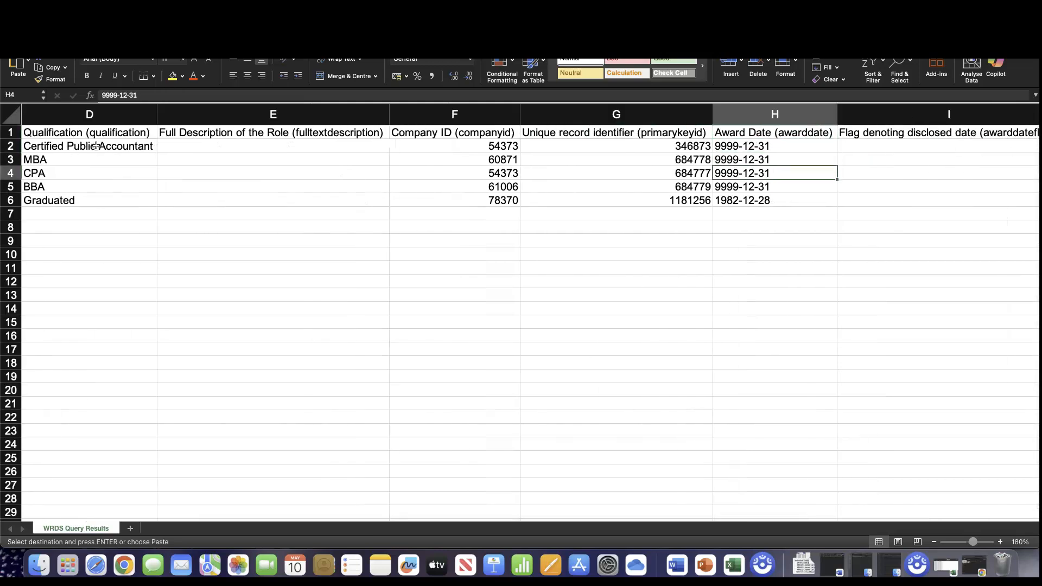
key("Up")
key("Up")
key("Up")
key("Up")
key("Up")
key("Left")
key("Right")
key("Right")
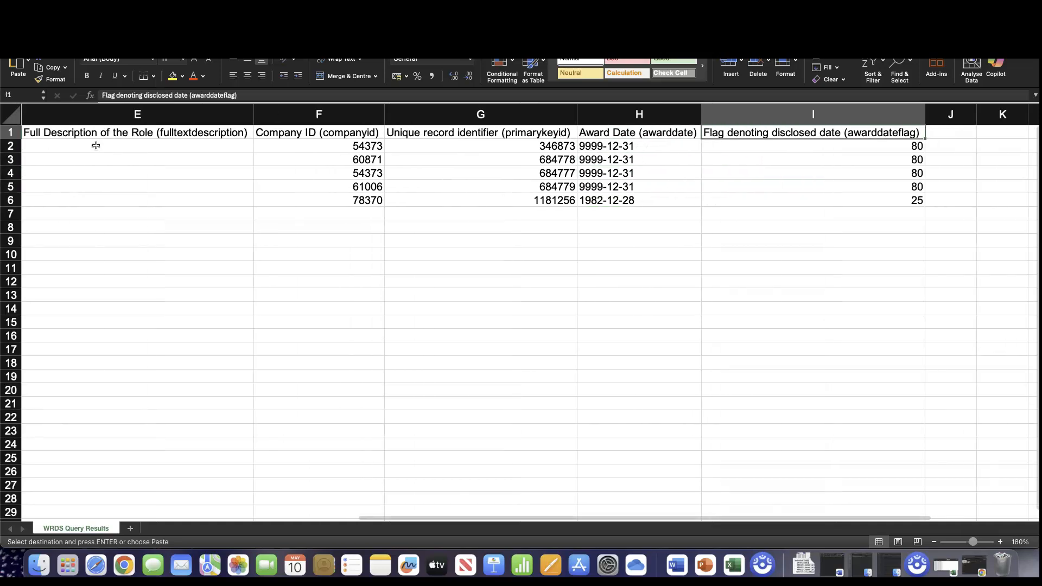
key("Left")
key("Left")
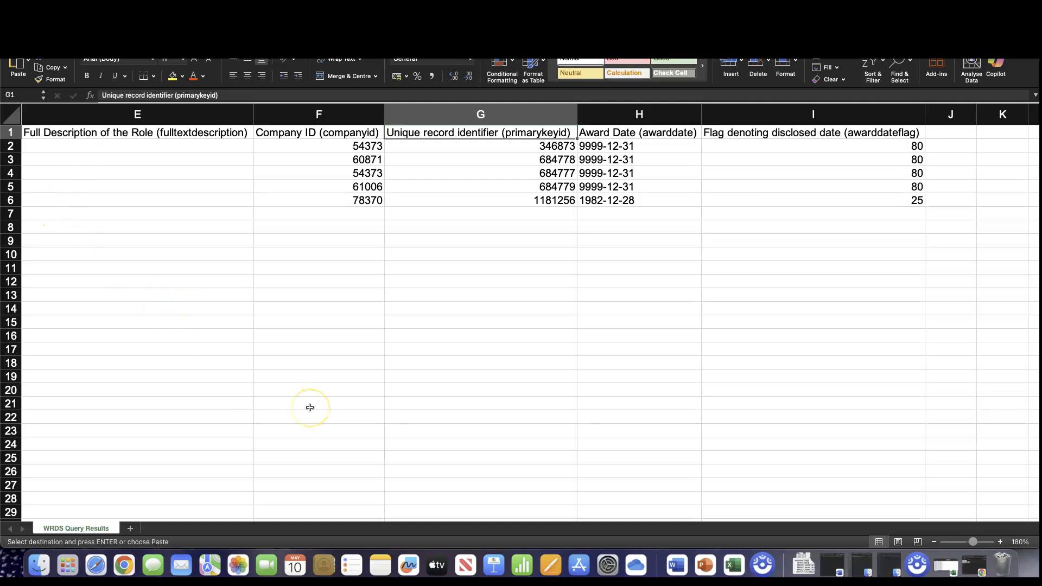
key("Left")
key("Left")
key("Left")
key("Left")
key("Left")
key("Left")
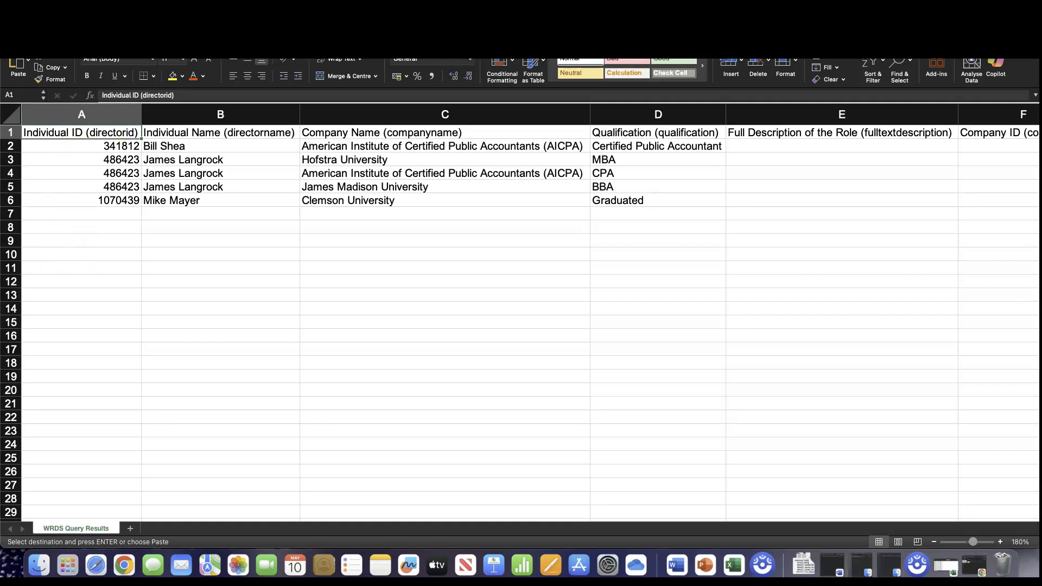
left_click(32, 26)
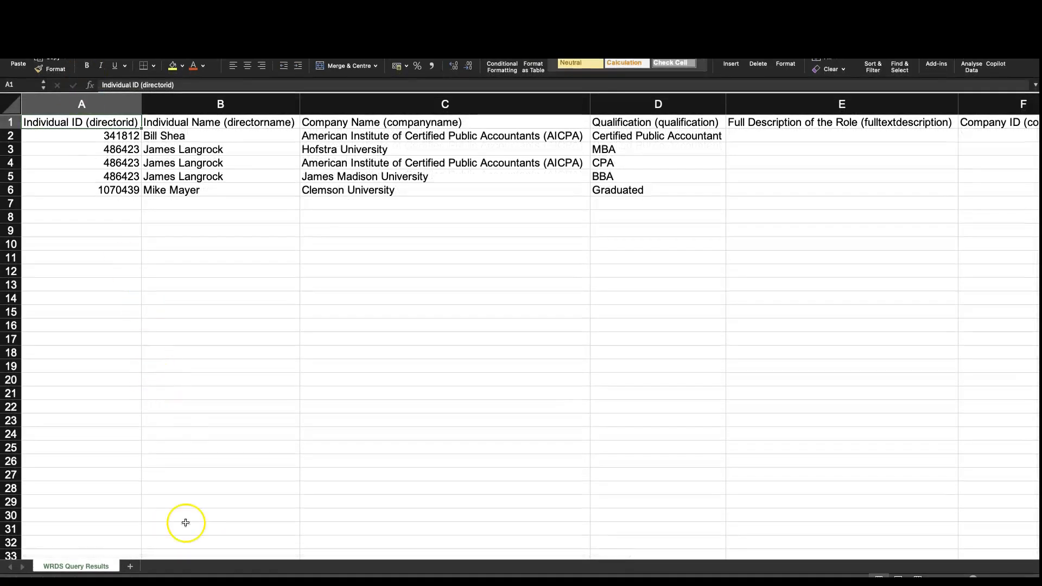
Switch to the WRDS browser window, return to the BoardEx Individual Profile Education query form and review its code and variable settings.
mouse_move(153, 567)
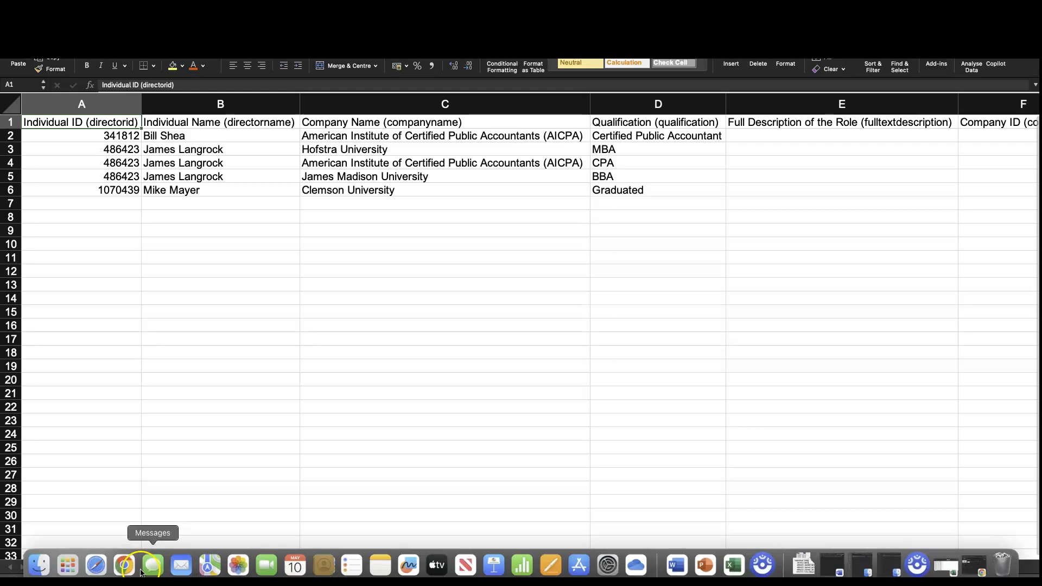
left_click(95, 565)
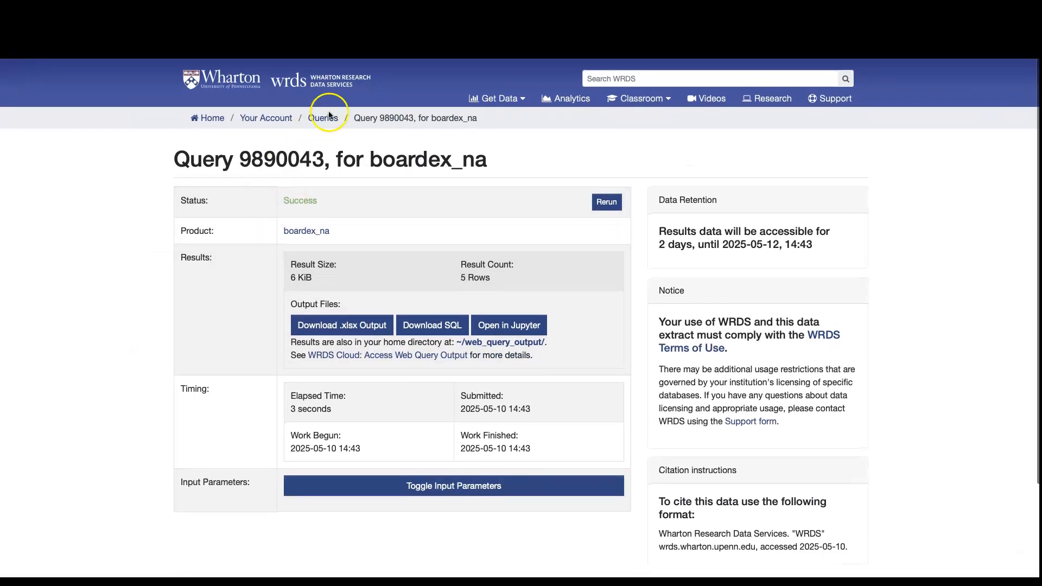
left_click(327, 118)
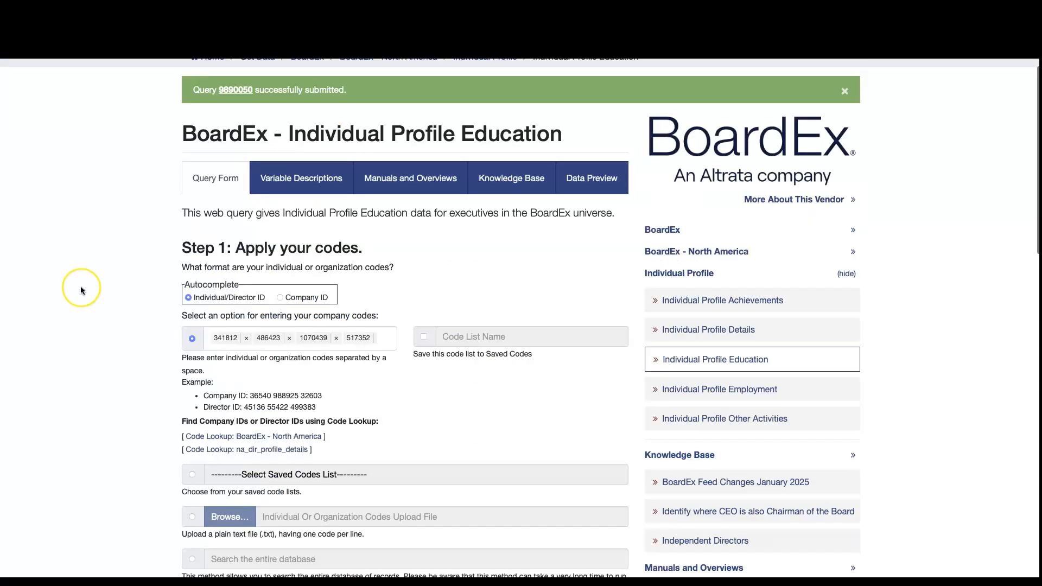
scroll(80, 285, "down", 5)
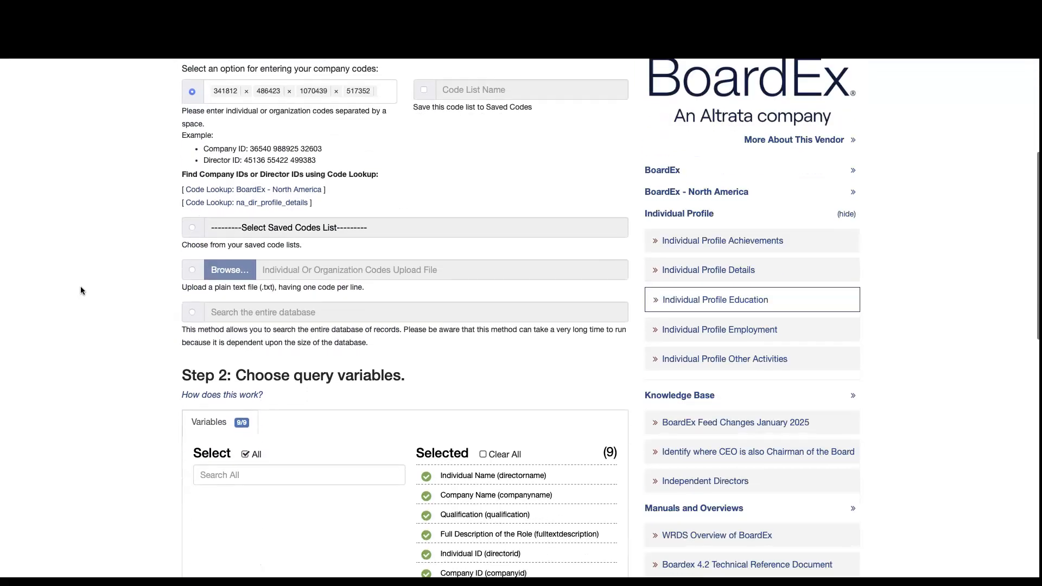
scroll(80, 286, "up", 7)
scroll(81, 287, "down", 1)
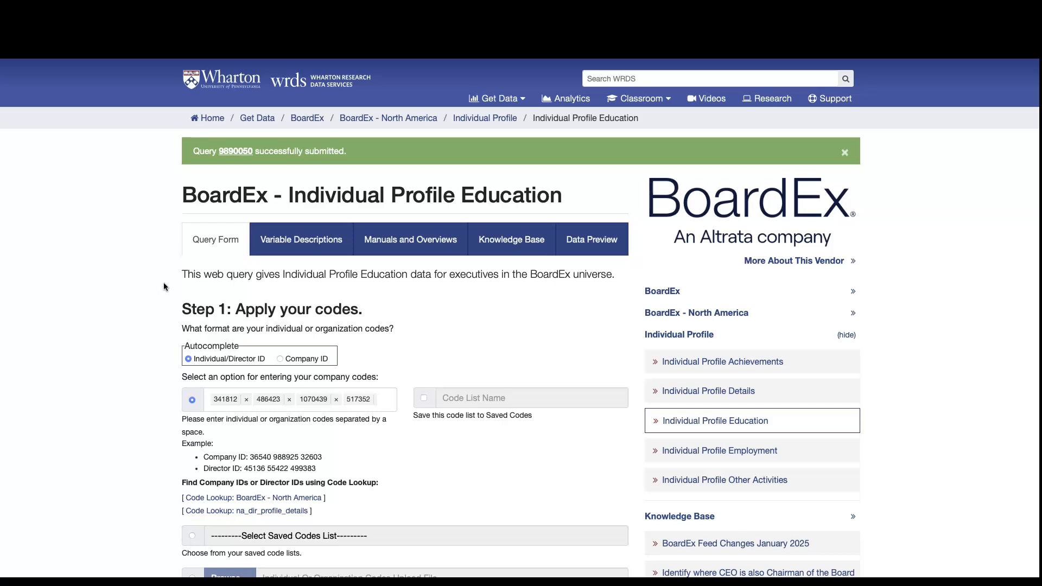
scroll(86, 328, "down", 3)
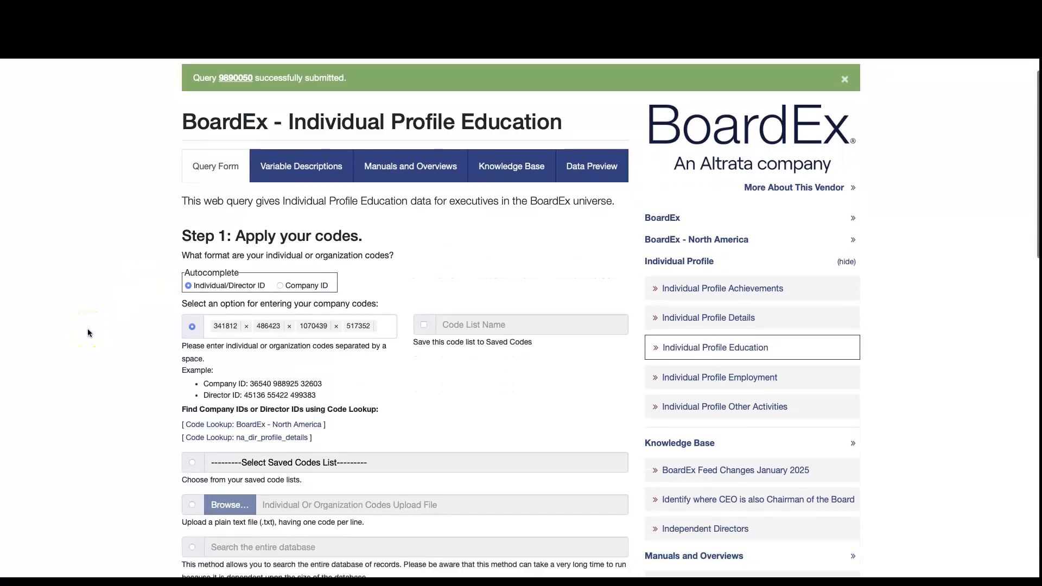
scroll(87, 327, "up", 3)
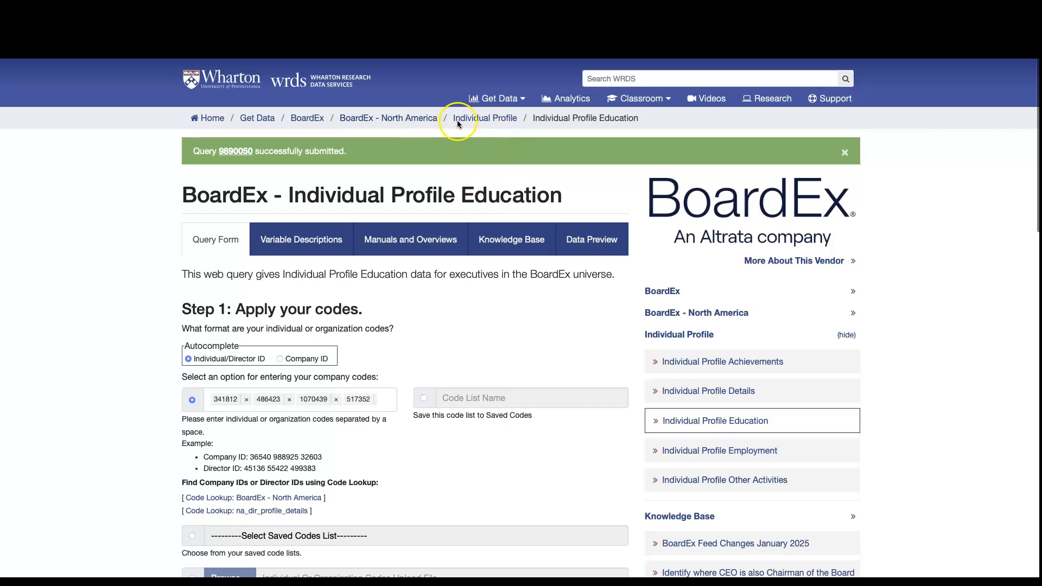
Open the BoardEx - North America overview and look through its data categories down to Organization Summary.
left_click(432, 123)
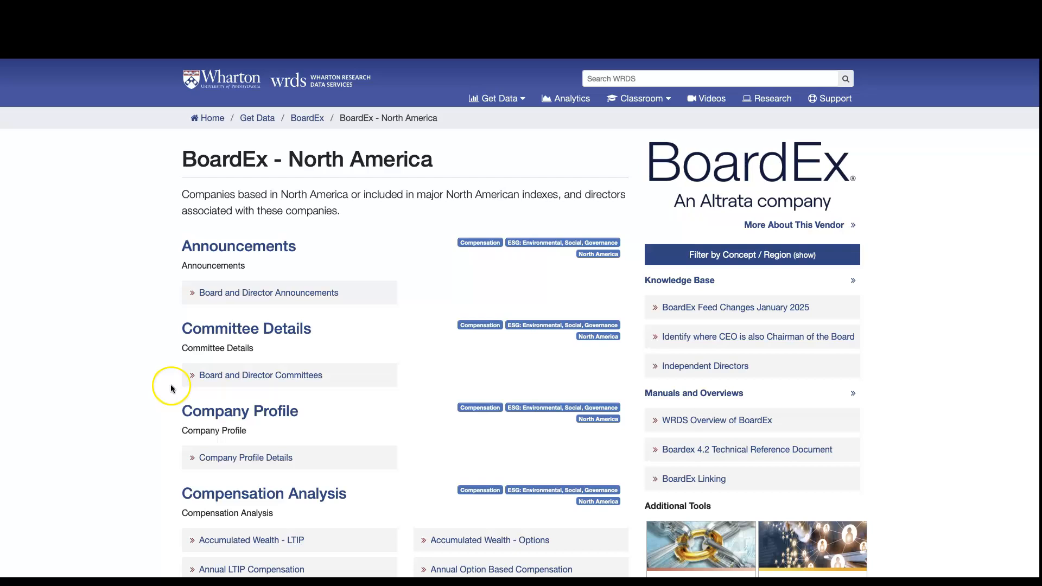
scroll(171, 387, "down", 2)
scroll(170, 387, "down", 5)
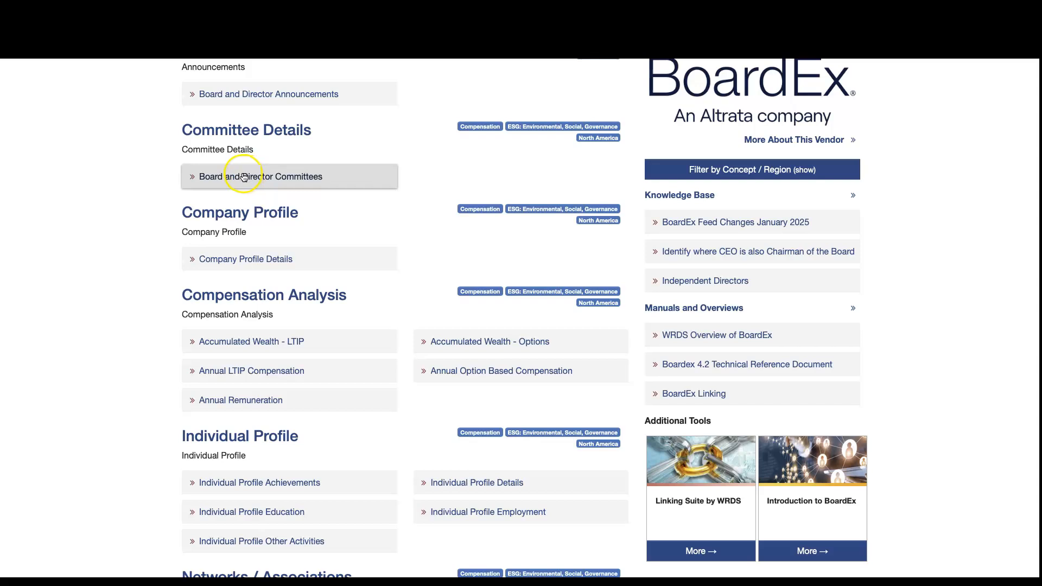
scroll(59, 379, "down", 8)
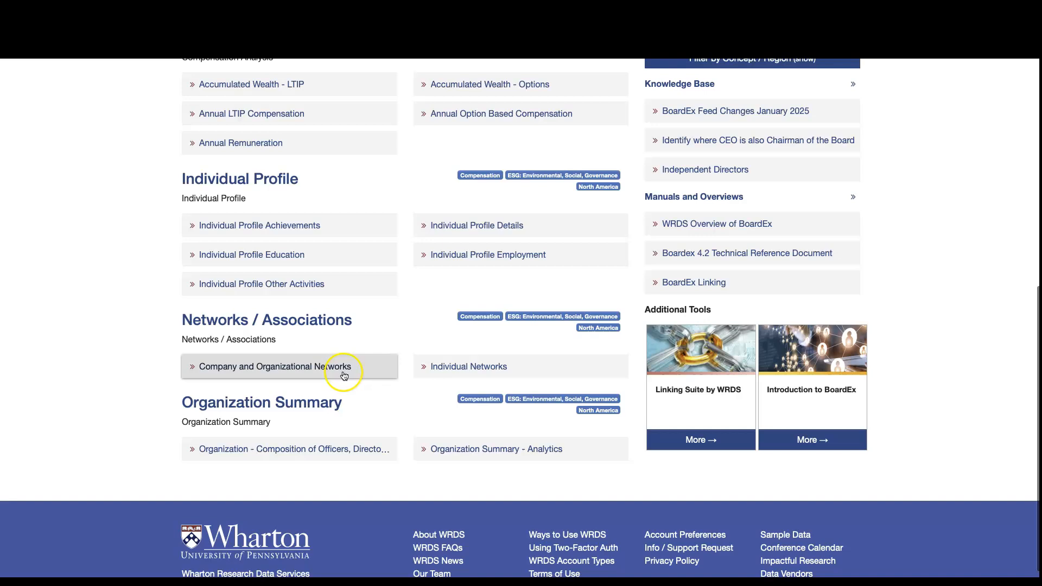
Open the Individual Networks query form and review its query steps, including the date range and code options.
left_click(516, 366)
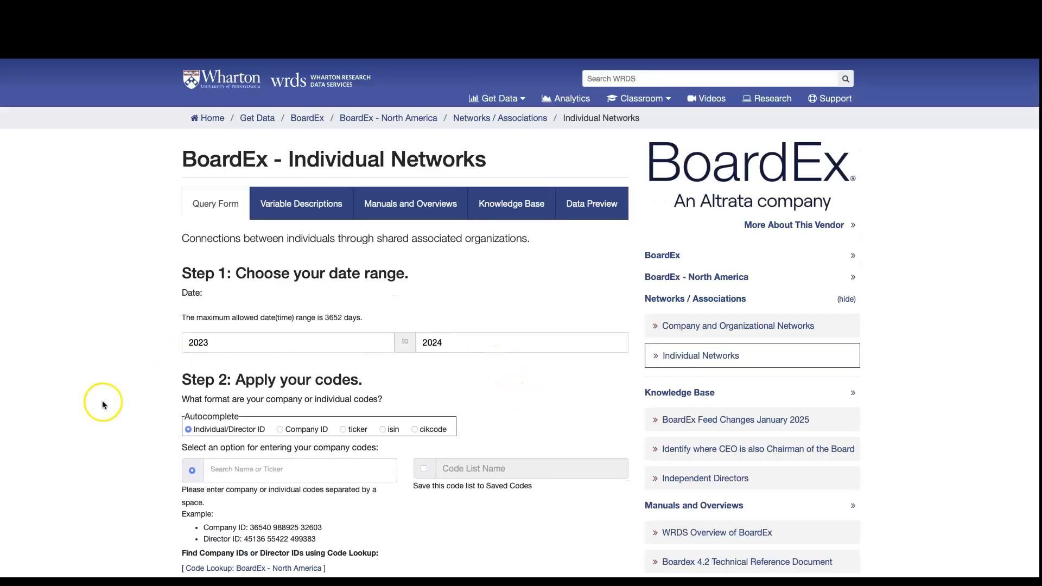
scroll(102, 402, "down", 1)
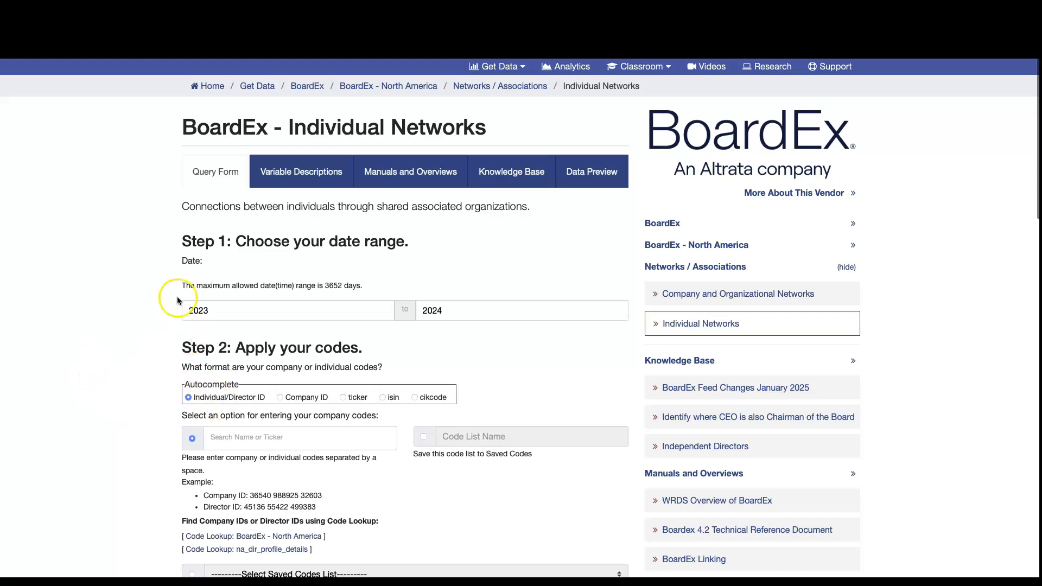
scroll(88, 325, "down", 6)
scroll(88, 326, "down", 6)
scroll(88, 325, "up", 13)
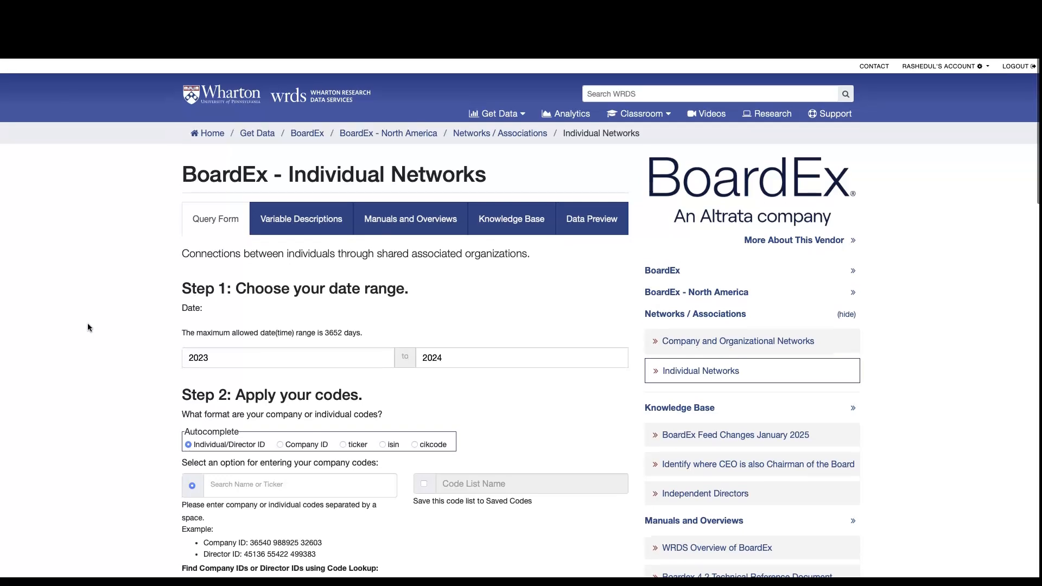
scroll(87, 326, "down", 1)
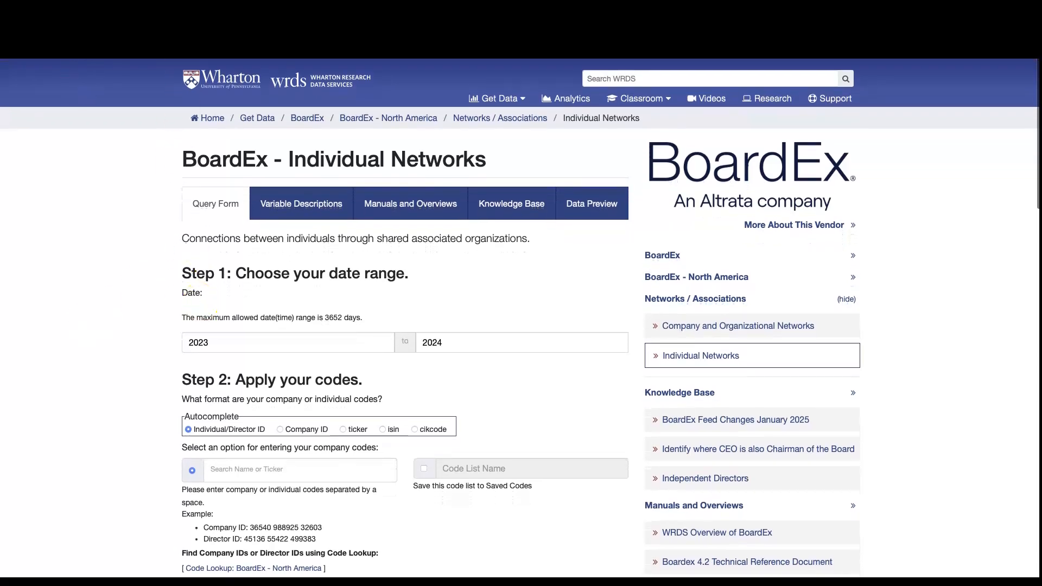
Go back to the BoardEx - North America overview and return to the start of its category list.
key("alt+Left")
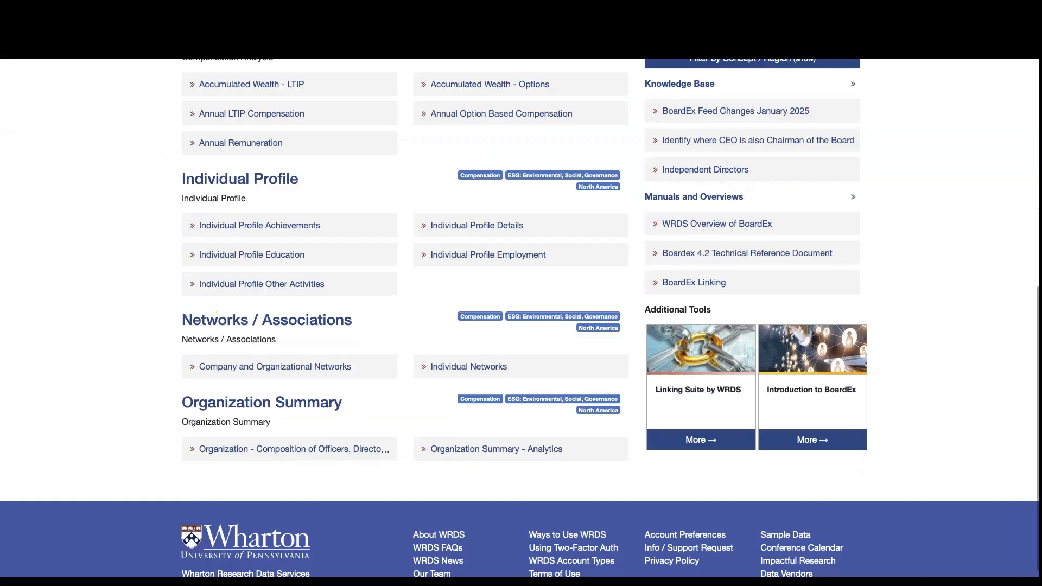
scroll(83, 270, "up", 8)
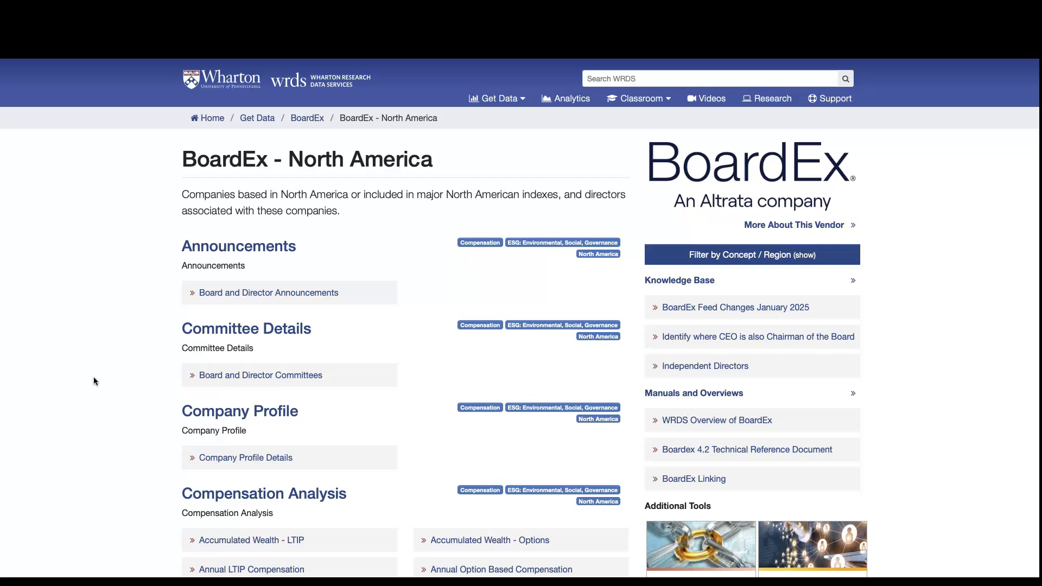
scroll(93, 377, "down", 1)
scroll(93, 376, "up", 1)
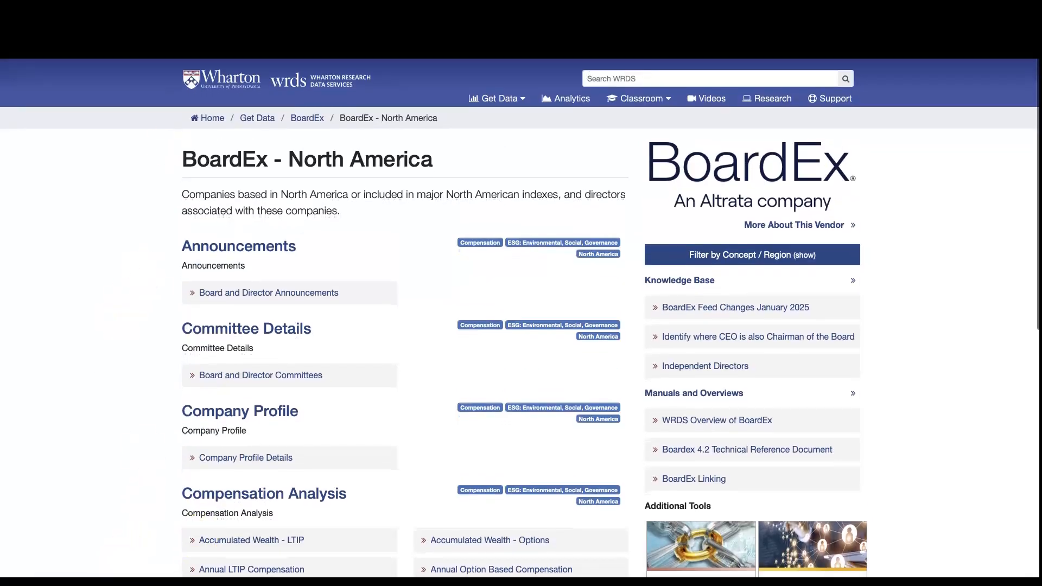
mouse_move(705, 565)
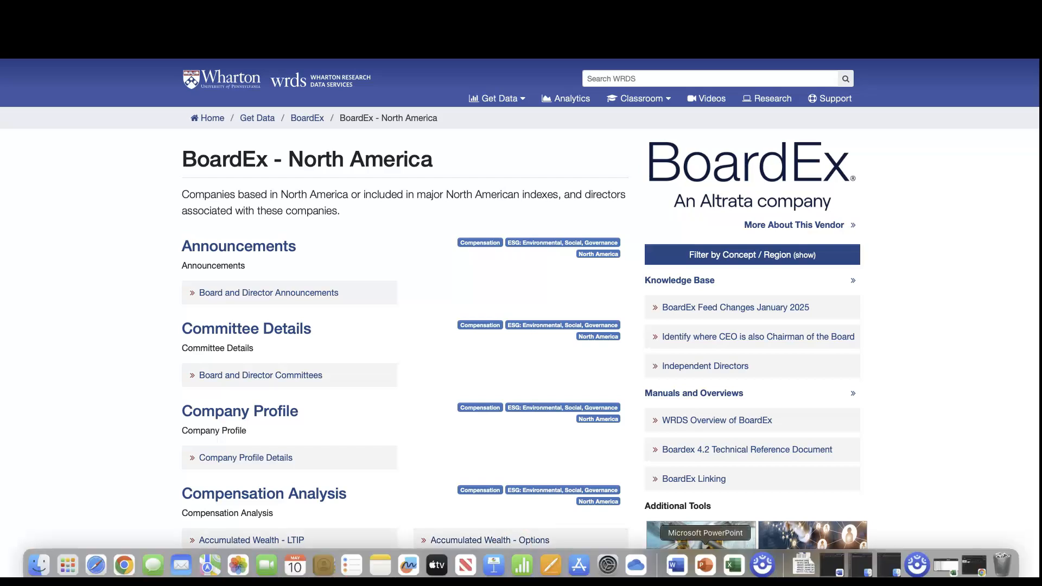
left_click(917, 564)
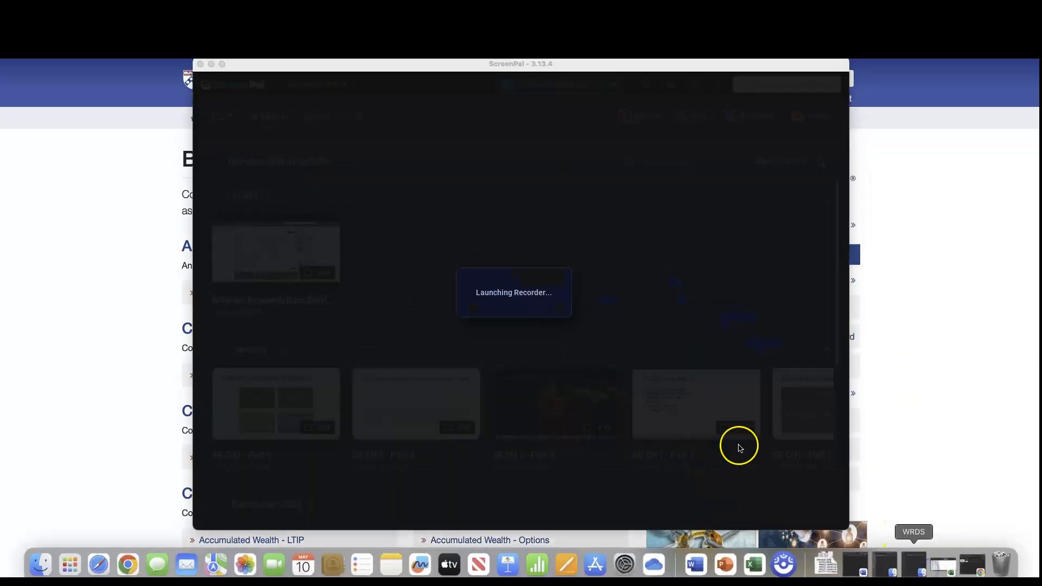